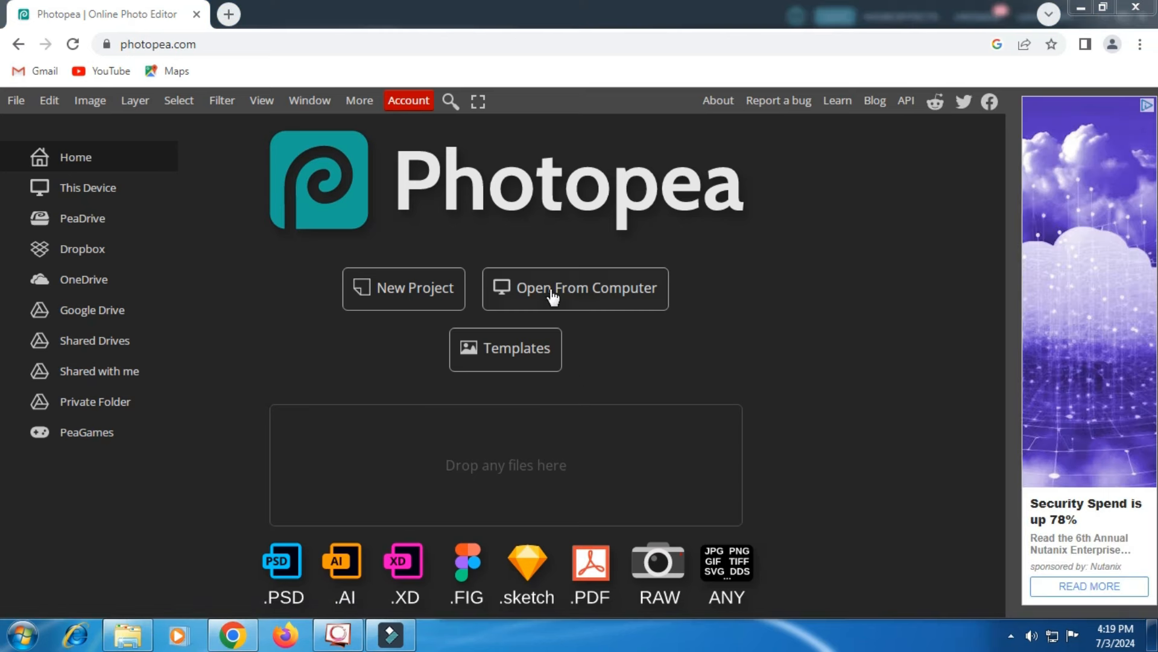
Step: Open the damaged portrait photo with the red background from the Pictures library
click(551, 292)
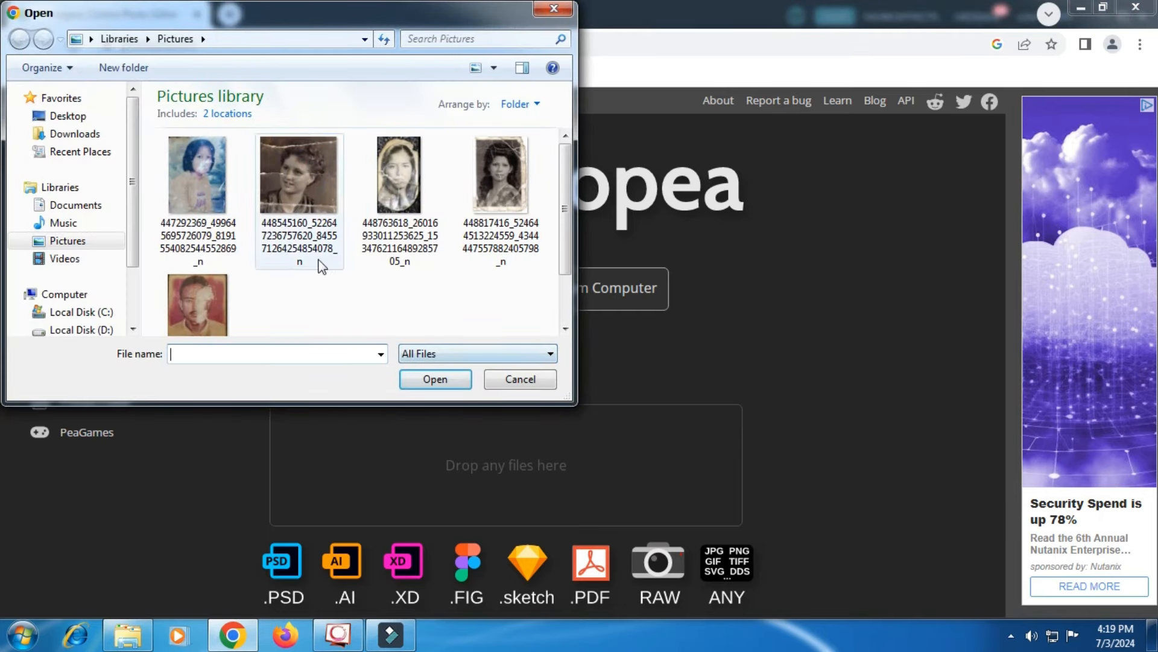
click(207, 313)
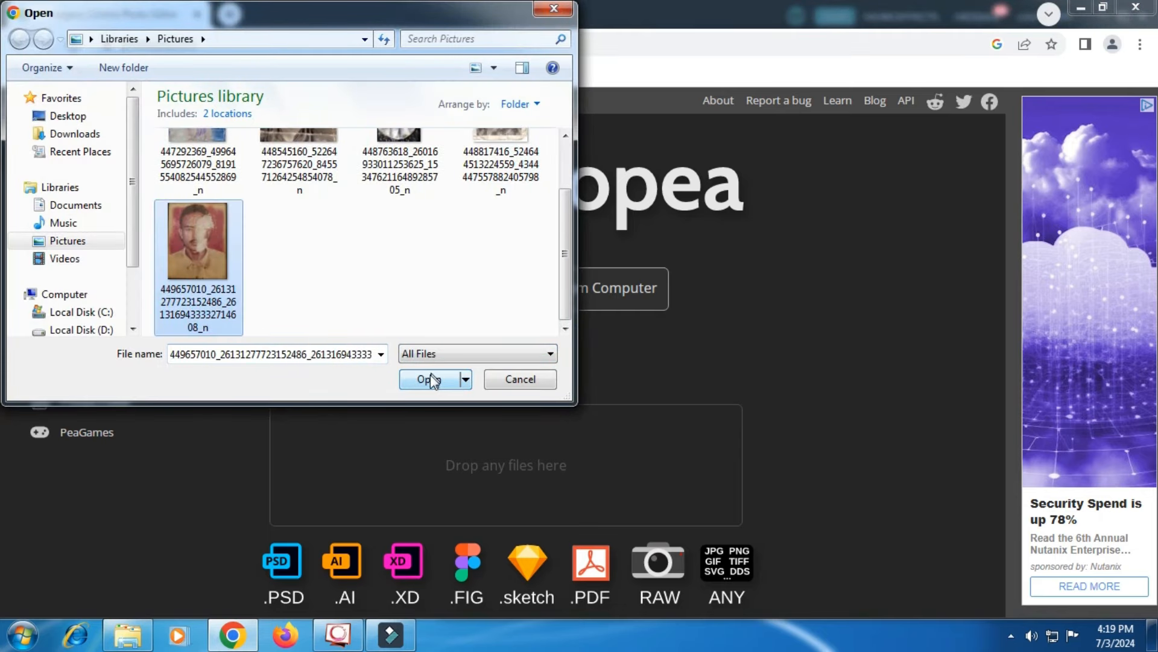
click(431, 378)
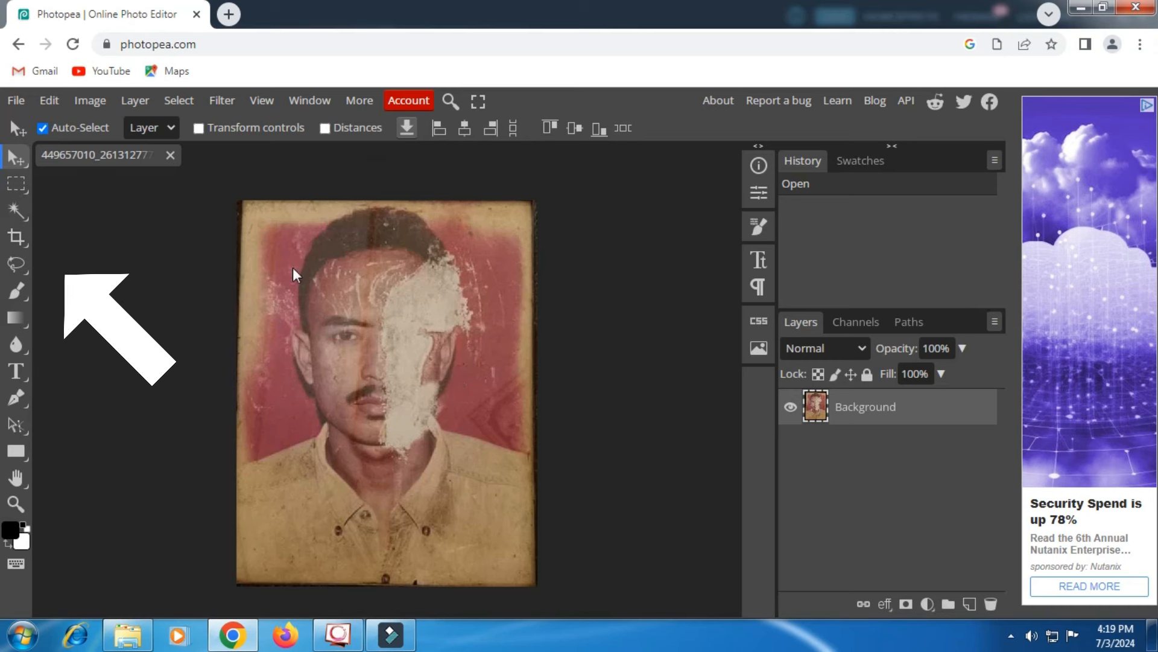
Step: Outline the large white damaged patch covering half of the man's face with Magic Replace
click(21, 264)
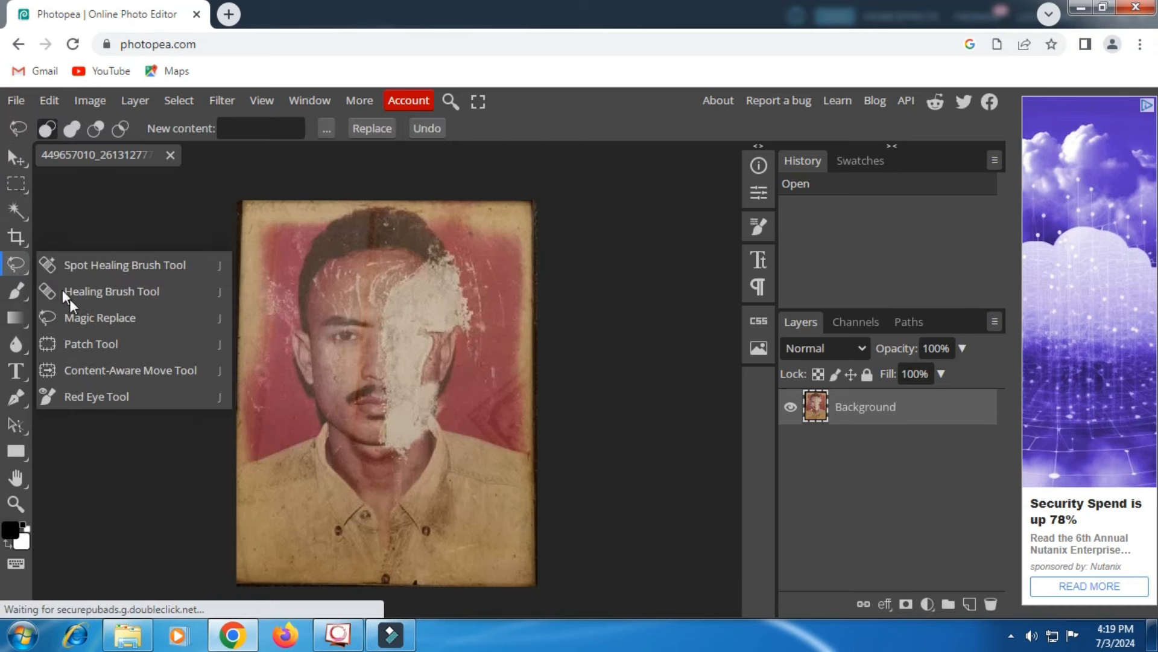
click(82, 318)
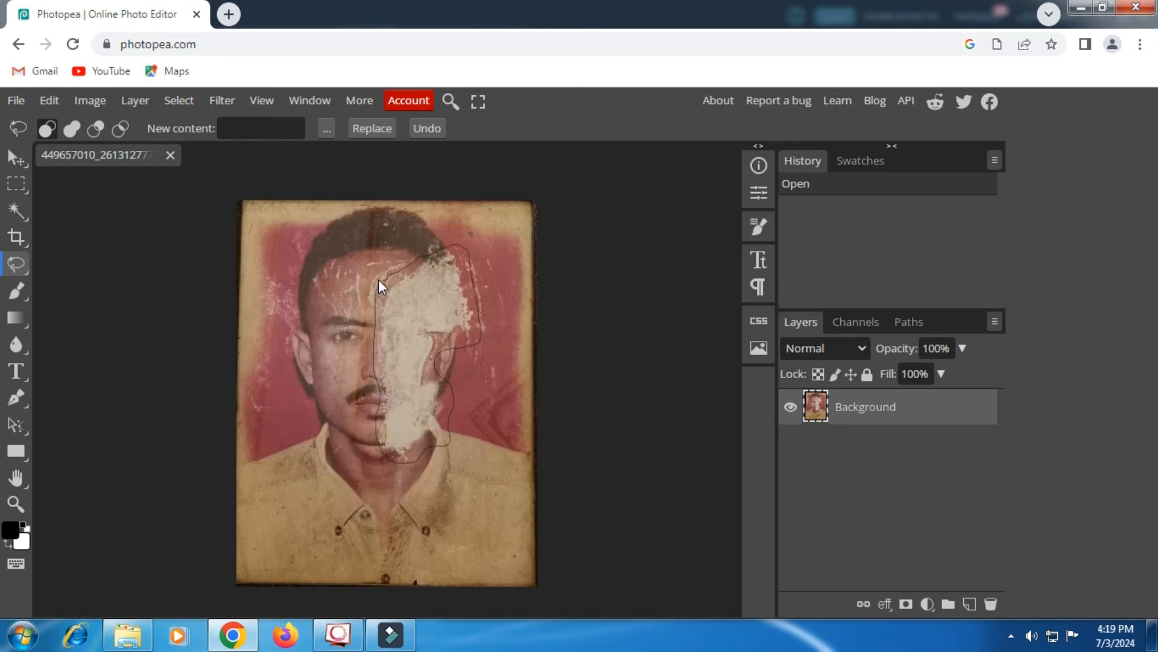
drag(393, 269, 397, 271)
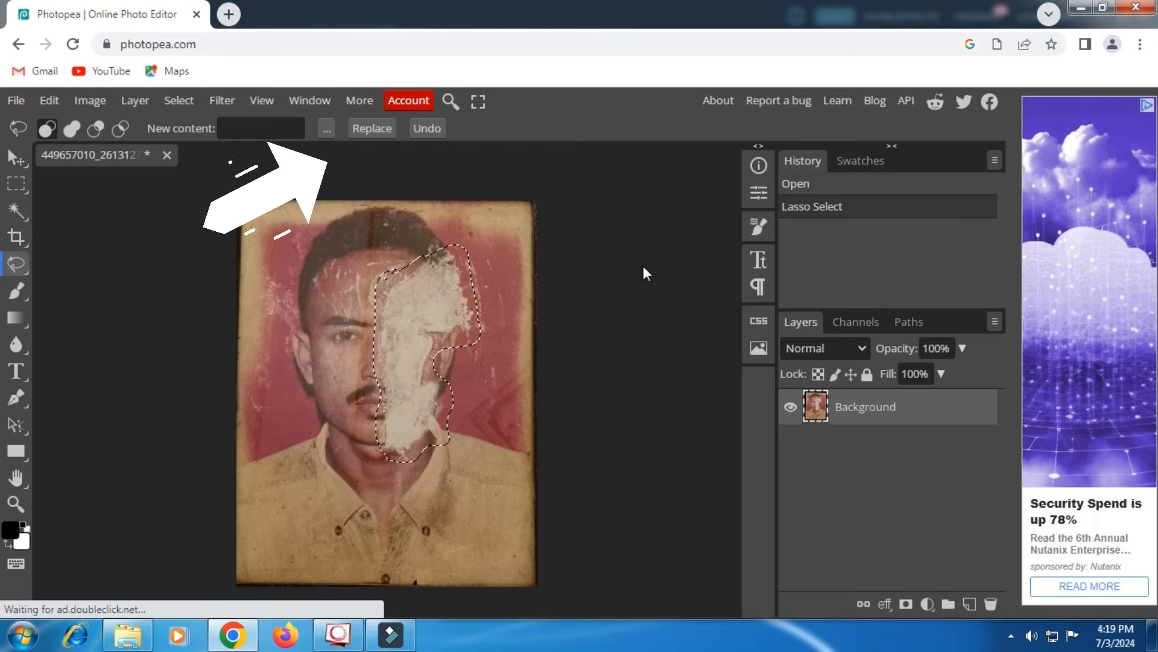
Step: Replace the outlined area without a content prompt, accepting the ads for free use, lowering the system volume and closing the ad
click(378, 128)
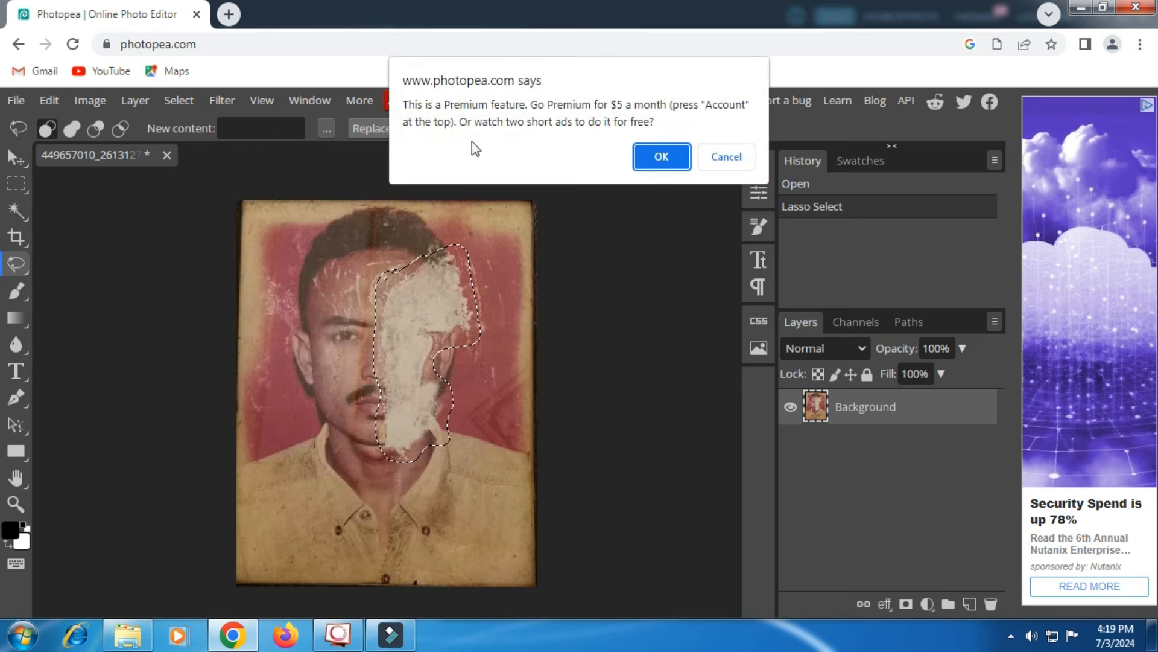
click(646, 157)
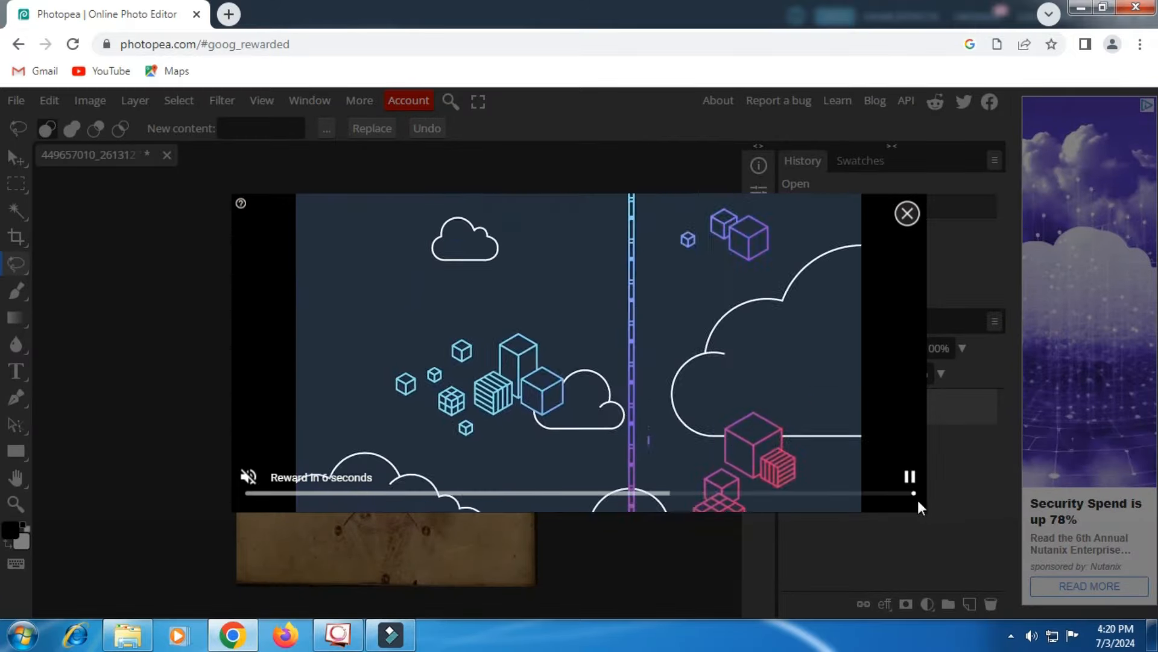
click(1032, 635)
drag(1024, 453, 1024, 495)
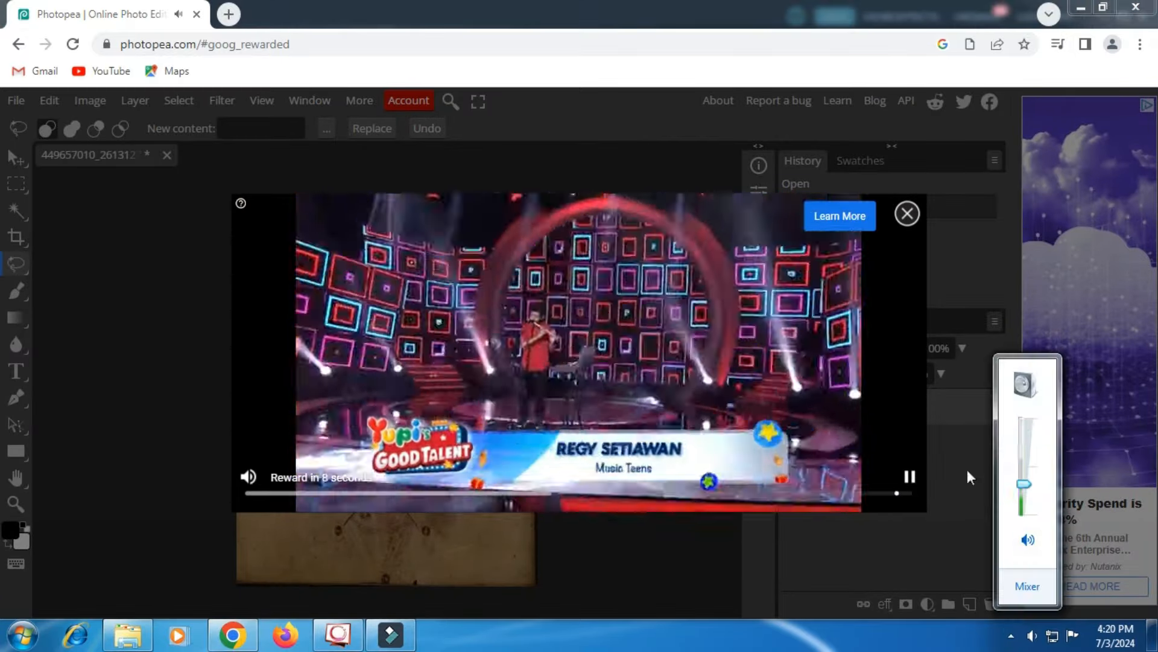
click(907, 213)
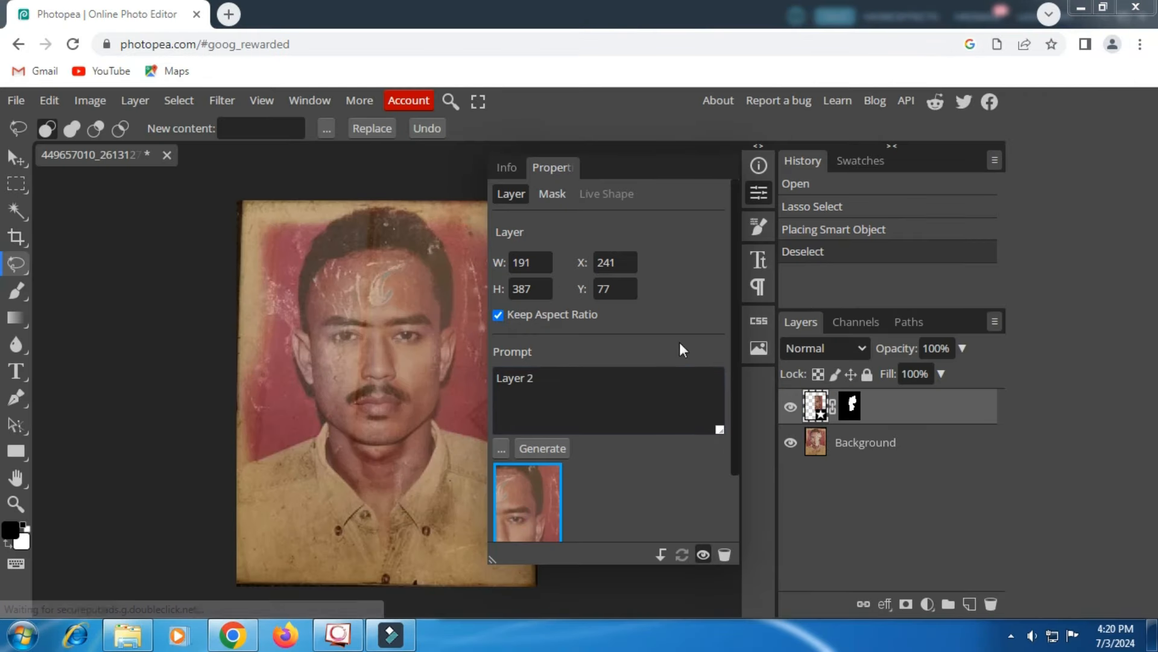
Step: Close the layer properties and toggle the generated layer's visibility to compare the face before and after
click(761, 198)
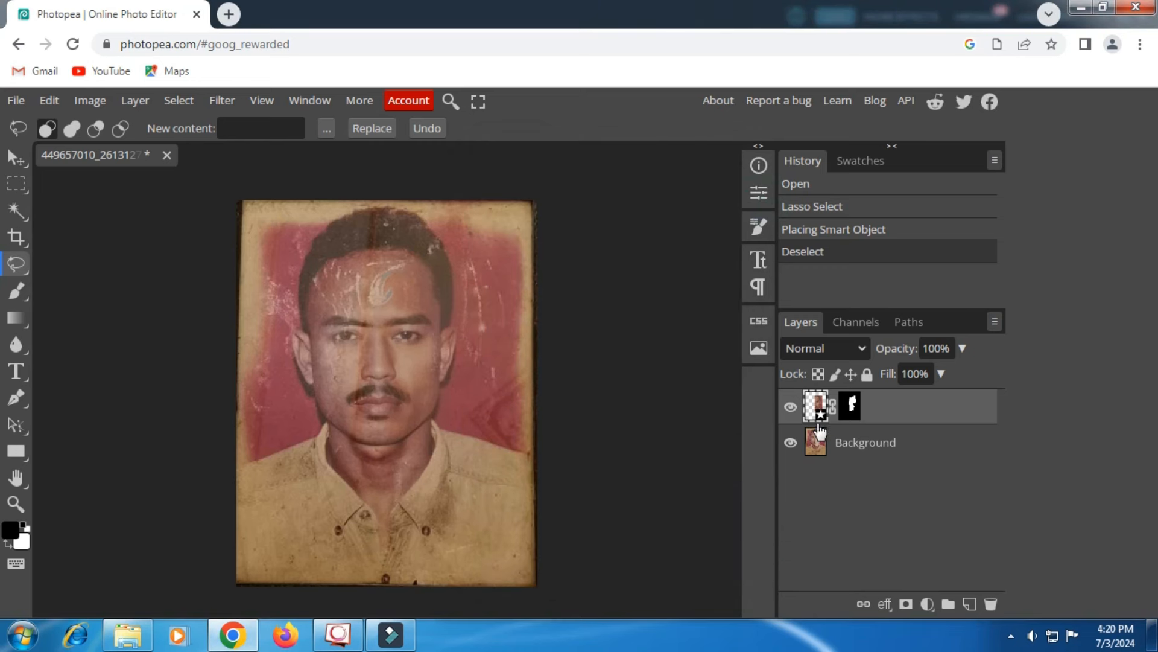
click(791, 408)
click(791, 407)
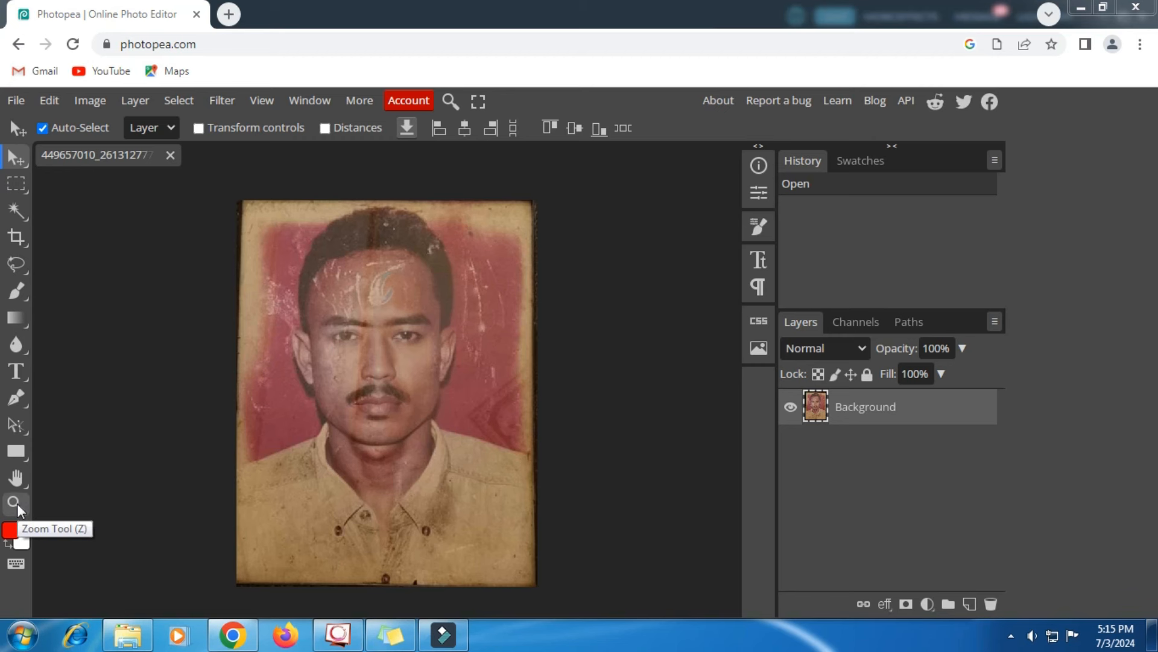
Step: Heal two small blemishes on the right side of the forehead with the Spot Healing Brush
click(18, 504)
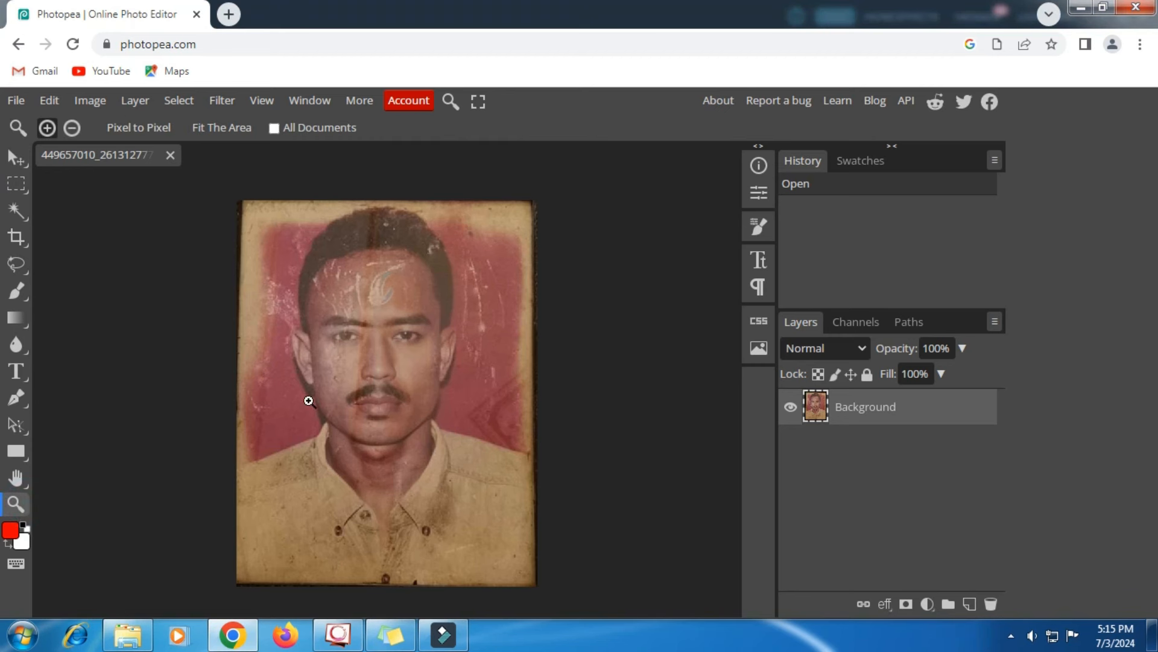
click(374, 385)
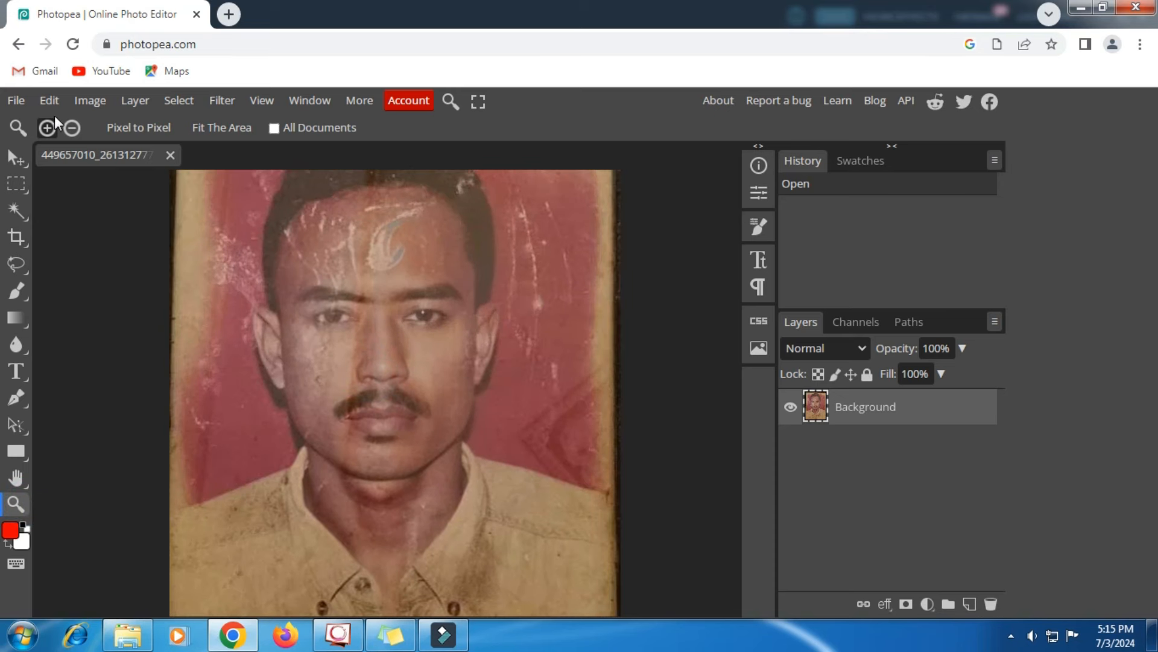
click(339, 261)
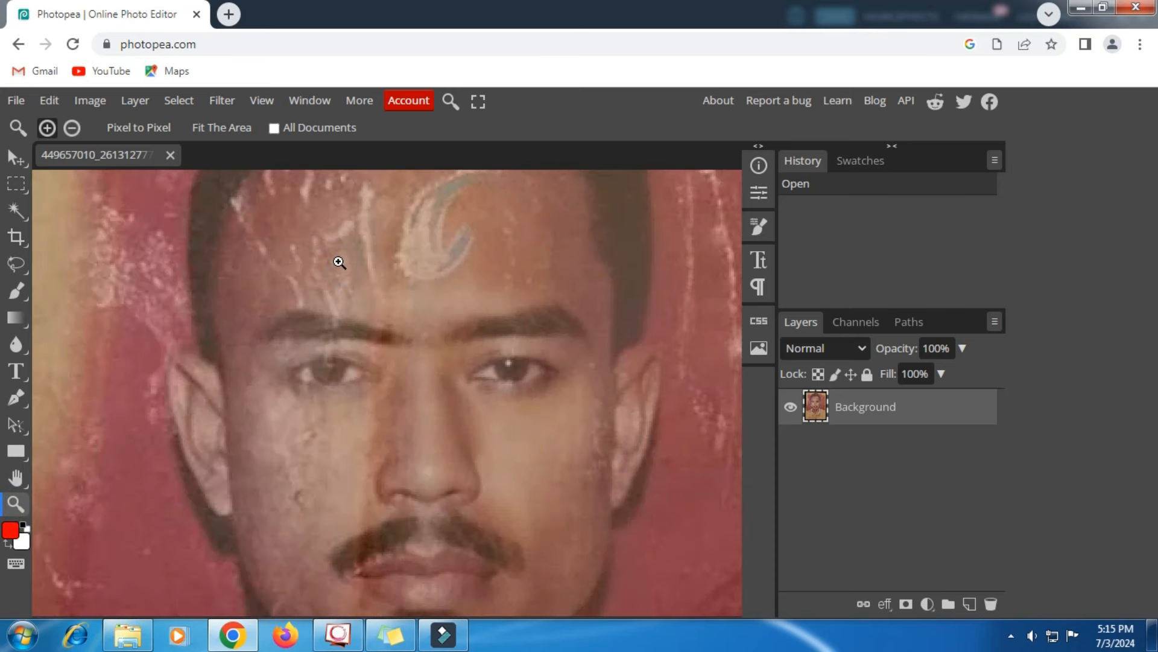
scroll(340, 263, up, 2)
scroll(342, 266, up, 2)
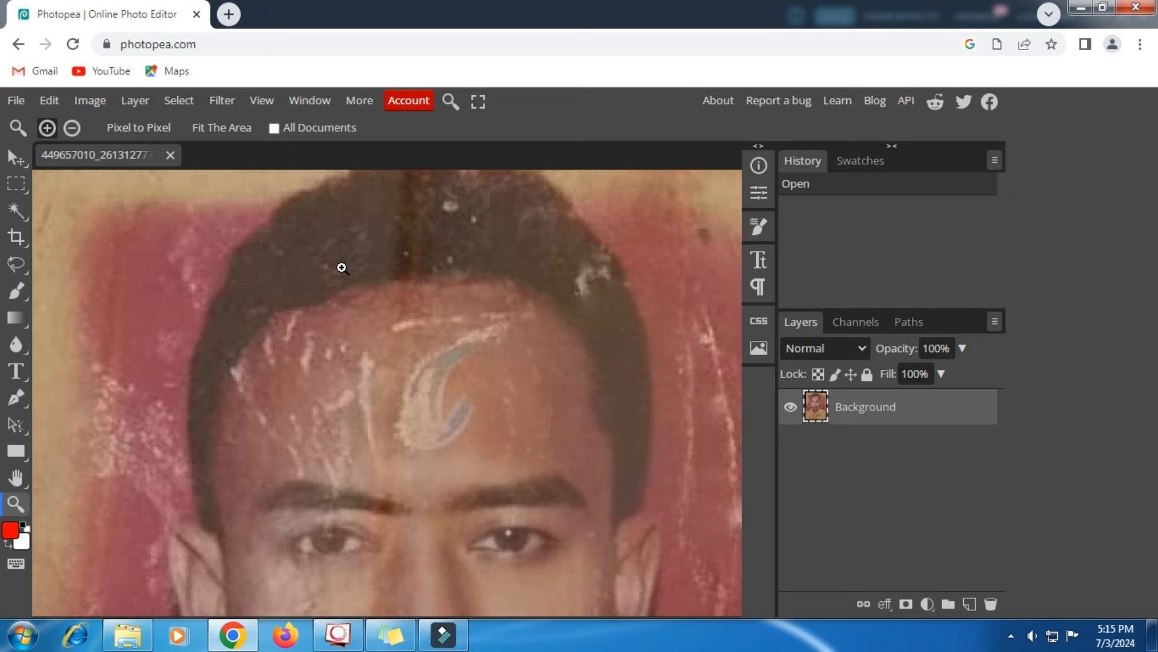
click(22, 268)
click(56, 266)
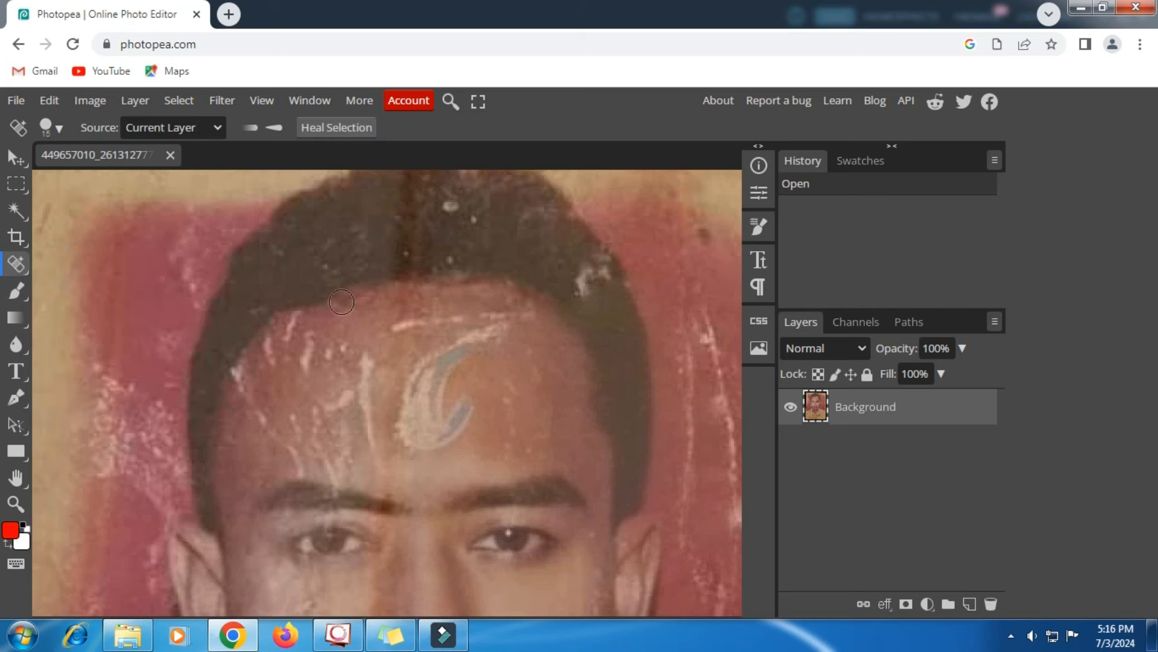
right_click(569, 380)
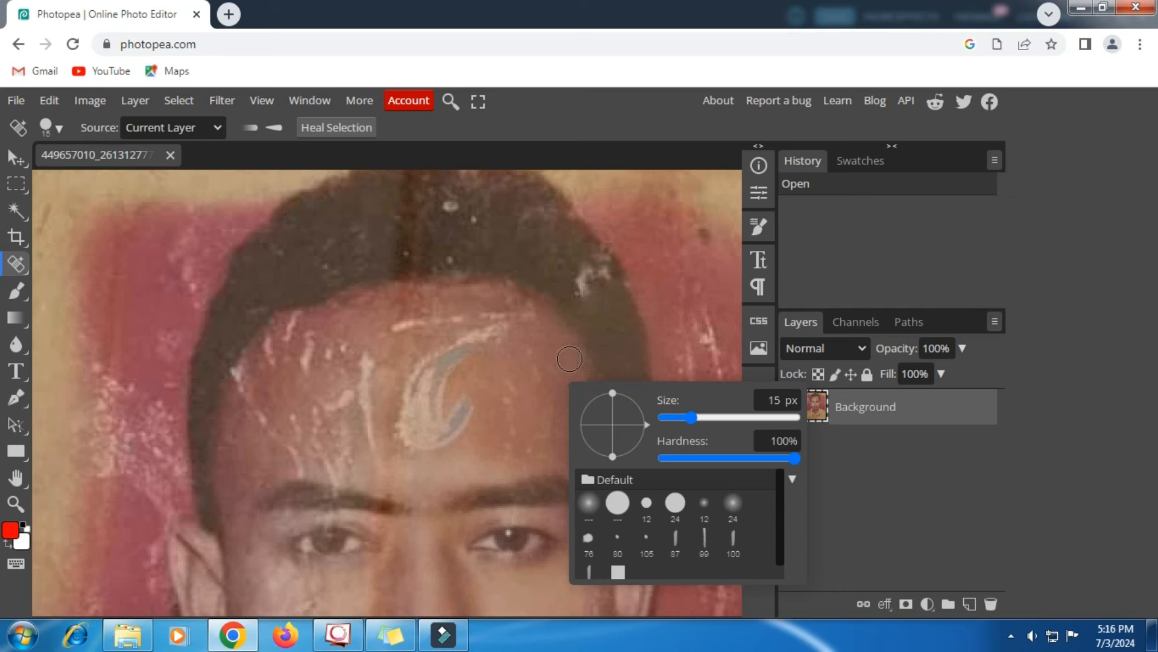
click(536, 368)
click(531, 350)
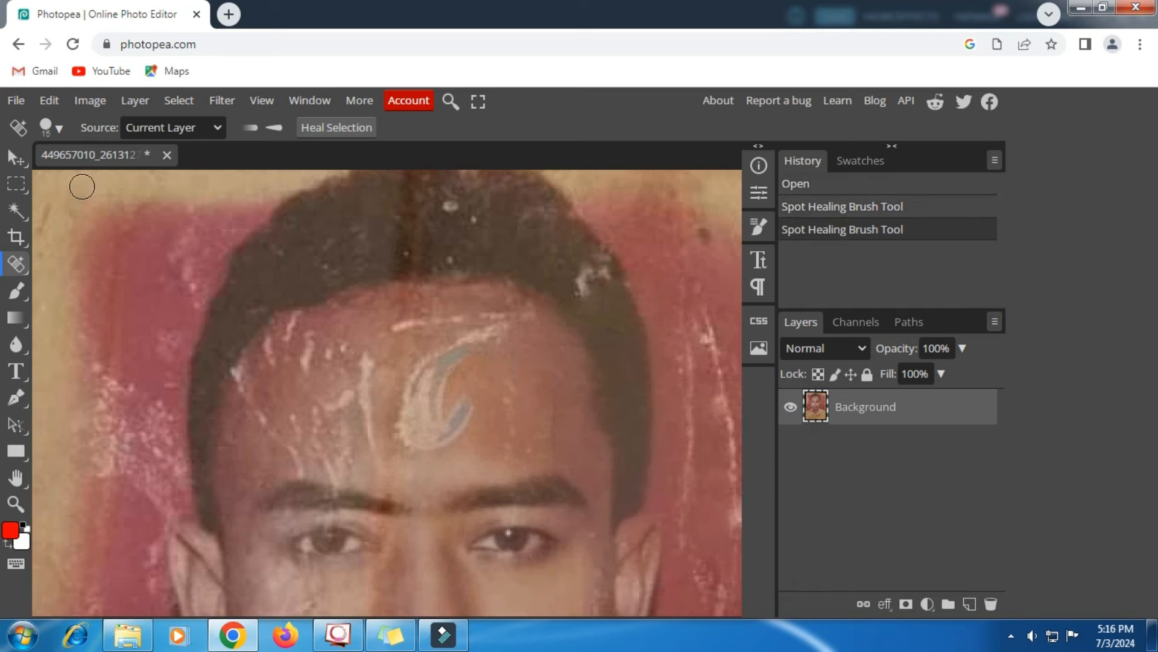
Step: Set the healing brush size to 18 px and heal the marks on the right forehead and the white spot in the hair
click(61, 128)
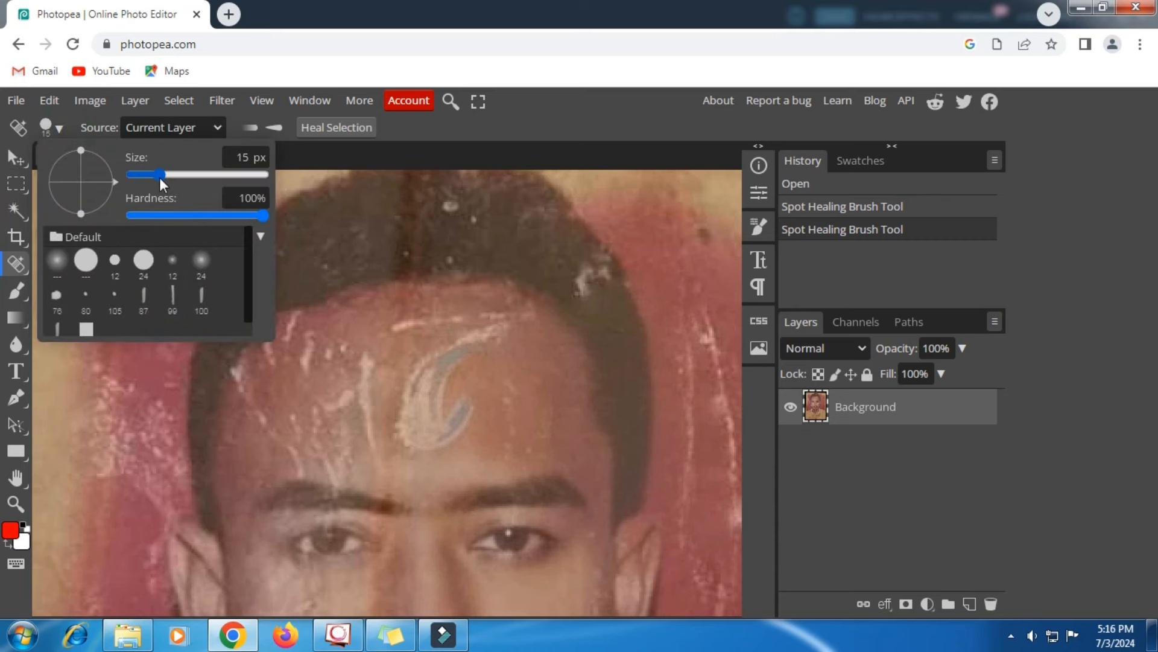
mouse_move(165, 175)
mouse_down()
mouse_move(220, 178)
mouse_move(164, 177)
mouse_up()
drag(161, 173, 161, 174)
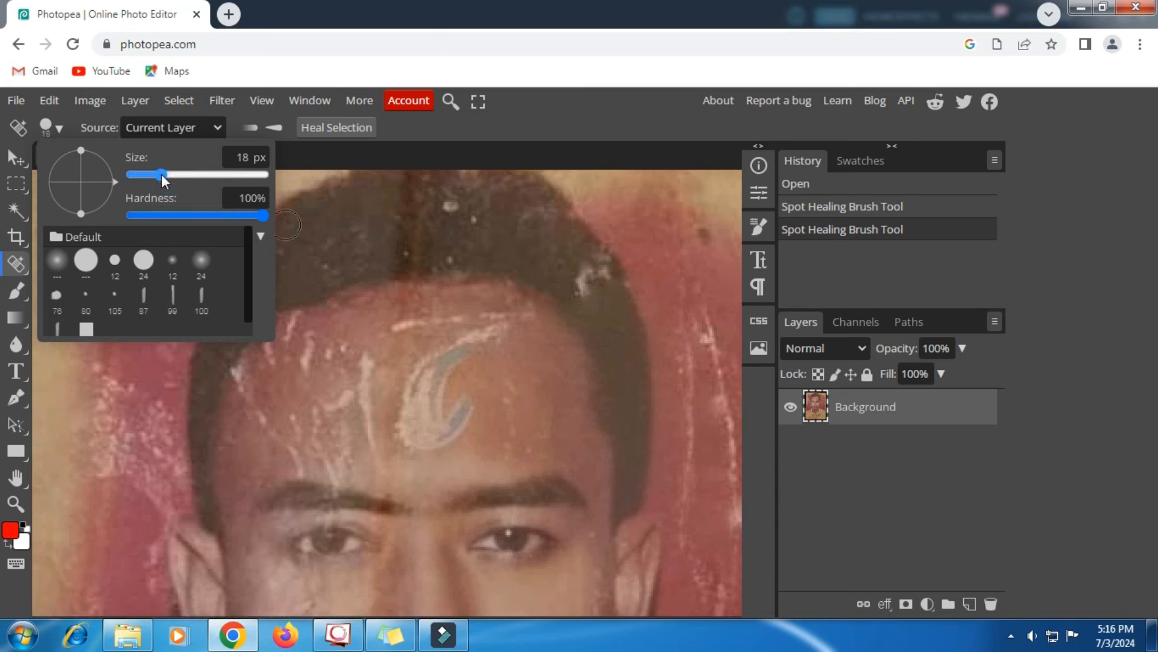
click(509, 391)
click(546, 393)
click(534, 385)
click(508, 444)
click(492, 382)
click(460, 362)
click(586, 279)
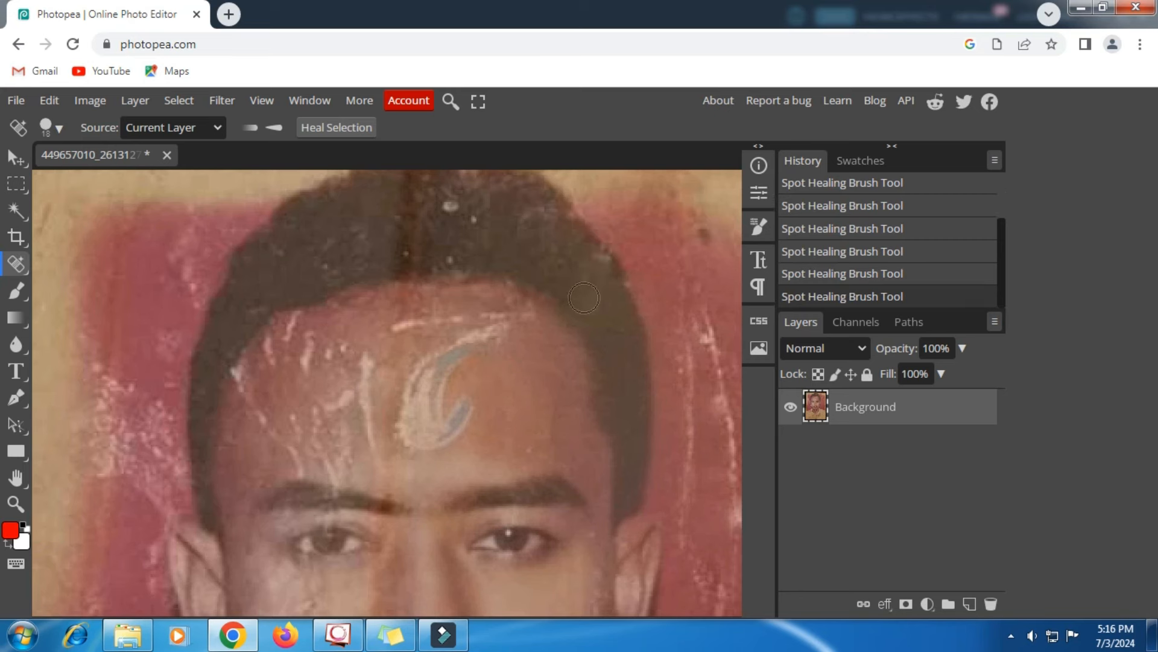
Step: Heal the scratches along the hairline and the large curved mark in the middle of the forehead
scroll(453, 209, up, 1)
mouse_move(411, 271)
mouse_down()
mouse_move(413, 339)
mouse_move(420, 318)
mouse_move(509, 318)
mouse_up()
click(438, 281)
click(414, 342)
click(439, 299)
click(531, 303)
click(450, 346)
scroll(452, 338, down, 1)
click(445, 321)
Step: Heal the long vertical scratches on the left side of the forehead and the remaining streak at its upper right
click(341, 348)
drag(310, 343, 306, 370)
mouse_move(297, 325)
mouse_down()
mouse_move(268, 360)
mouse_move(298, 458)
mouse_up()
mouse_move(324, 419)
mouse_down()
mouse_move(348, 396)
mouse_move(369, 453)
mouse_move(337, 470)
mouse_up()
click(349, 389)
click(323, 413)
click(362, 453)
mouse_move(507, 320)
mouse_down()
mouse_move(402, 420)
mouse_move(467, 415)
mouse_move(436, 402)
mouse_move(487, 339)
mouse_up()
Step: Heal the marks beside the nose, on the left cheek and across the lower part of the portrait
scroll(328, 387, down, 4)
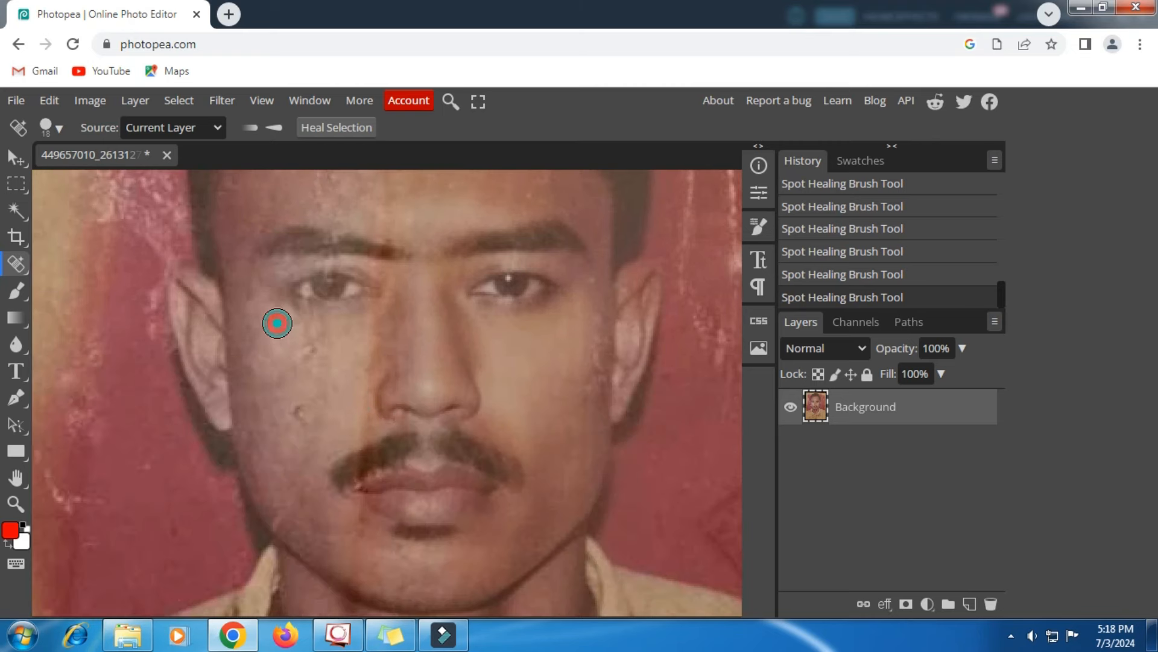
drag(370, 341, 344, 421)
click(298, 414)
scroll(299, 416, down, 2)
click(307, 445)
scroll(314, 443, down, 1)
mouse_move(496, 432)
mouse_down()
mouse_move(479, 493)
mouse_move(508, 433)
mouse_up()
scroll(573, 426, down, 3)
drag(720, 401, 637, 426)
scroll(380, 447, up, 8)
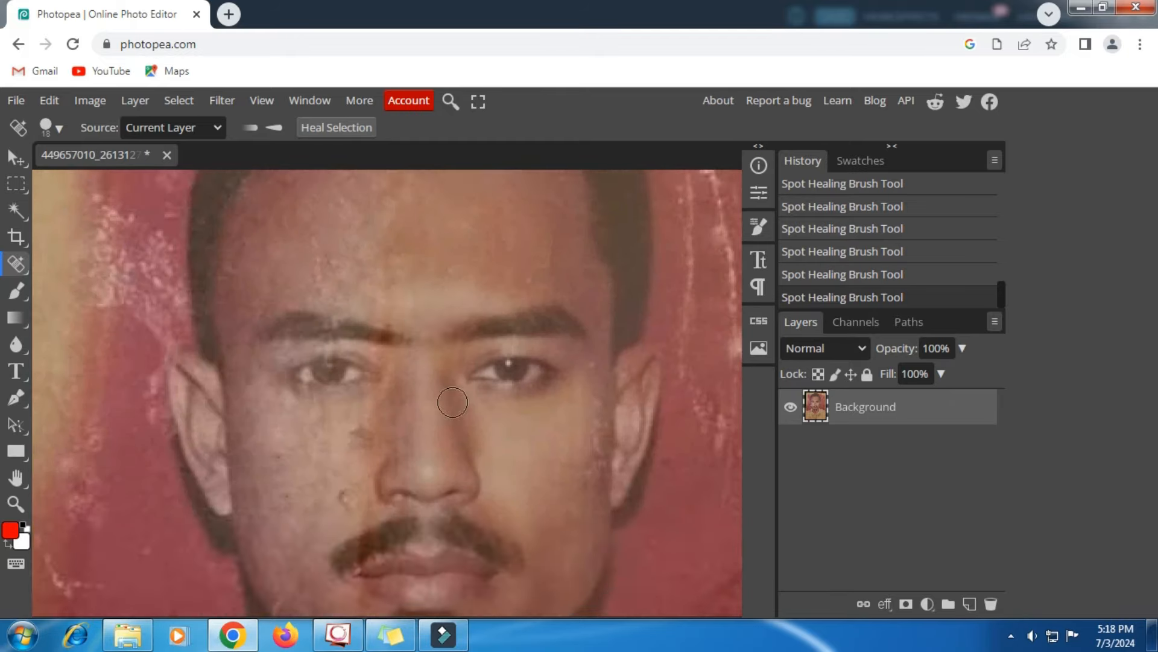
click(360, 524)
Step: Resize the whole image to a height of 1080 pixels, keeping the aspect ratio linked and Bilinear resampling
key(z)
click(71, 127)
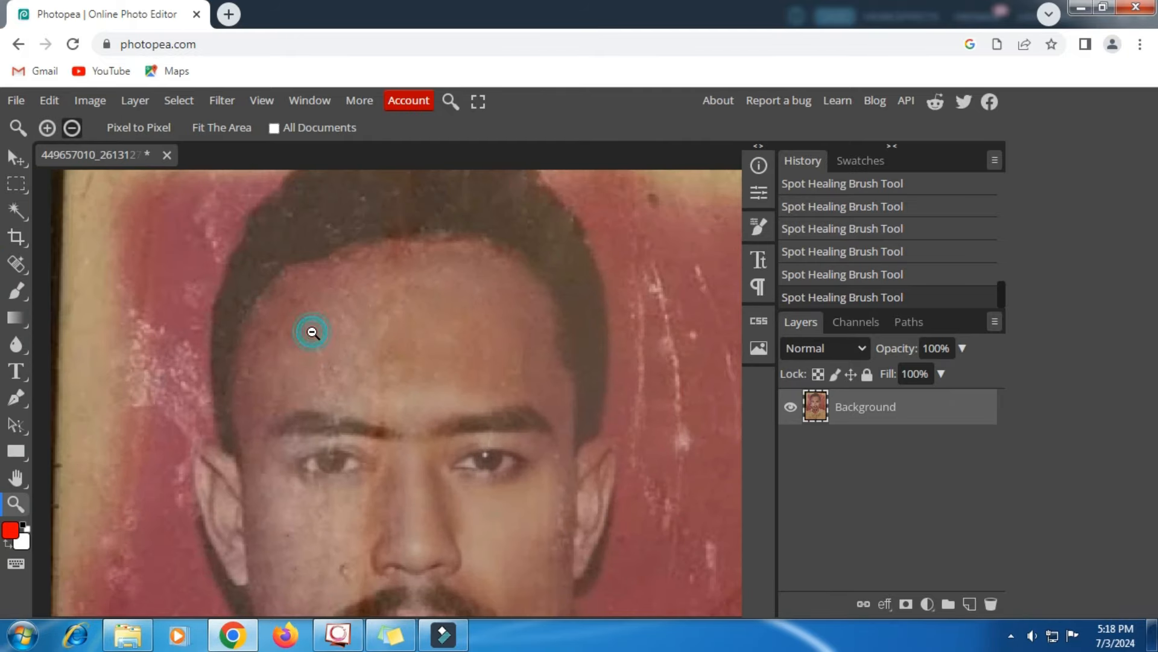
click(313, 334)
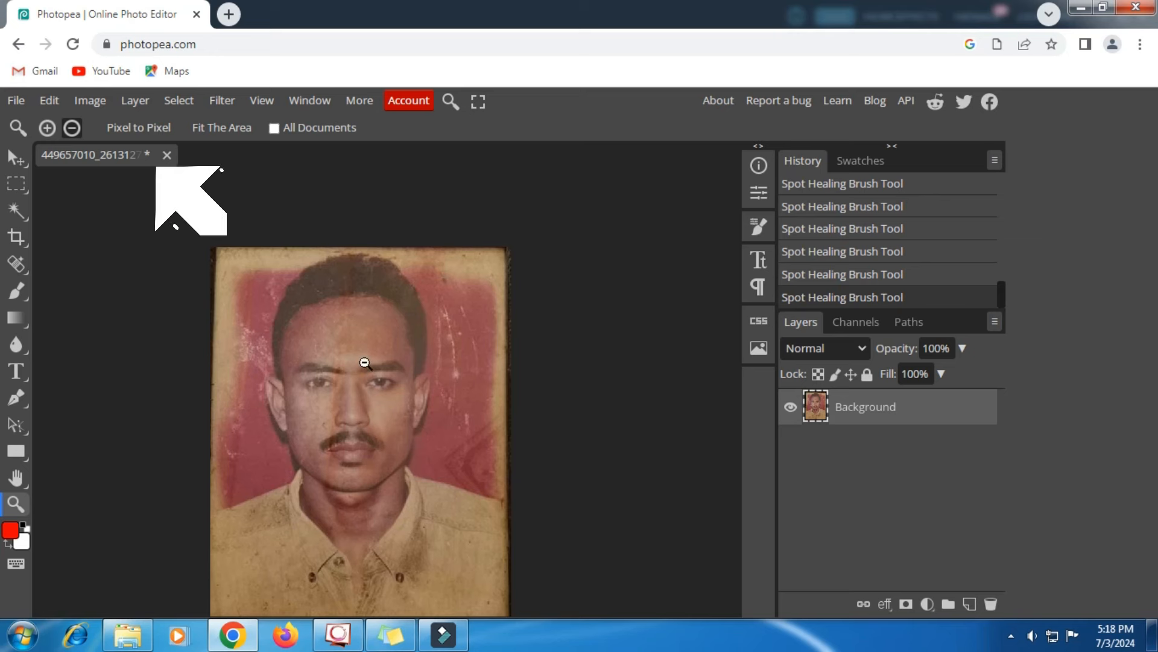
click(96, 102)
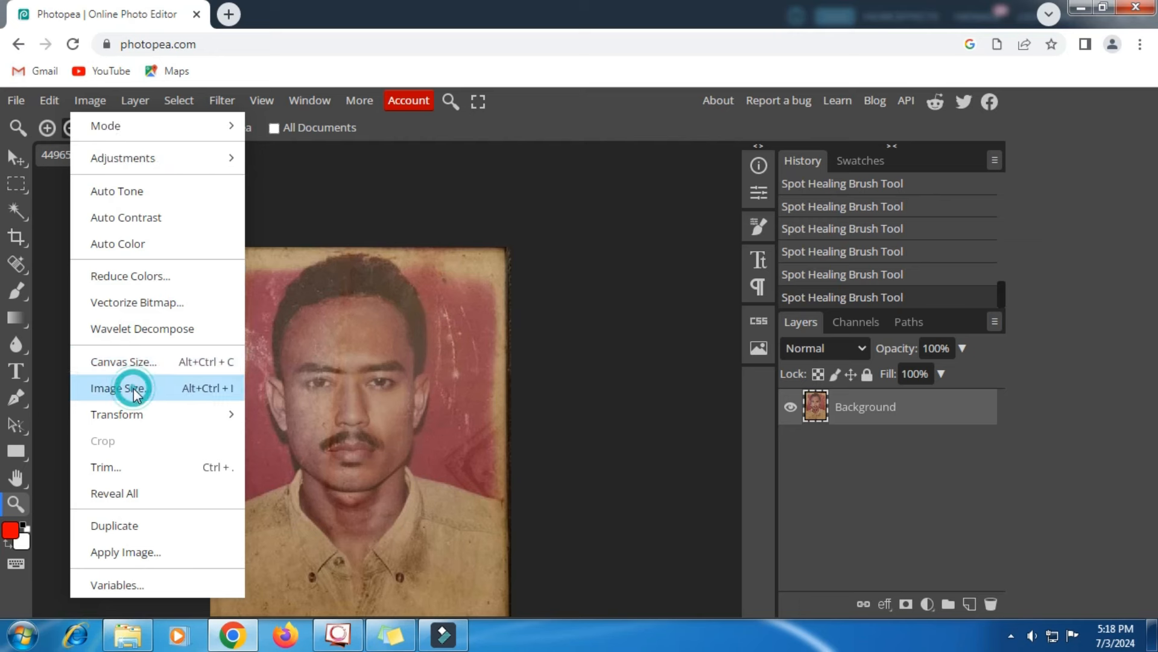
click(133, 391)
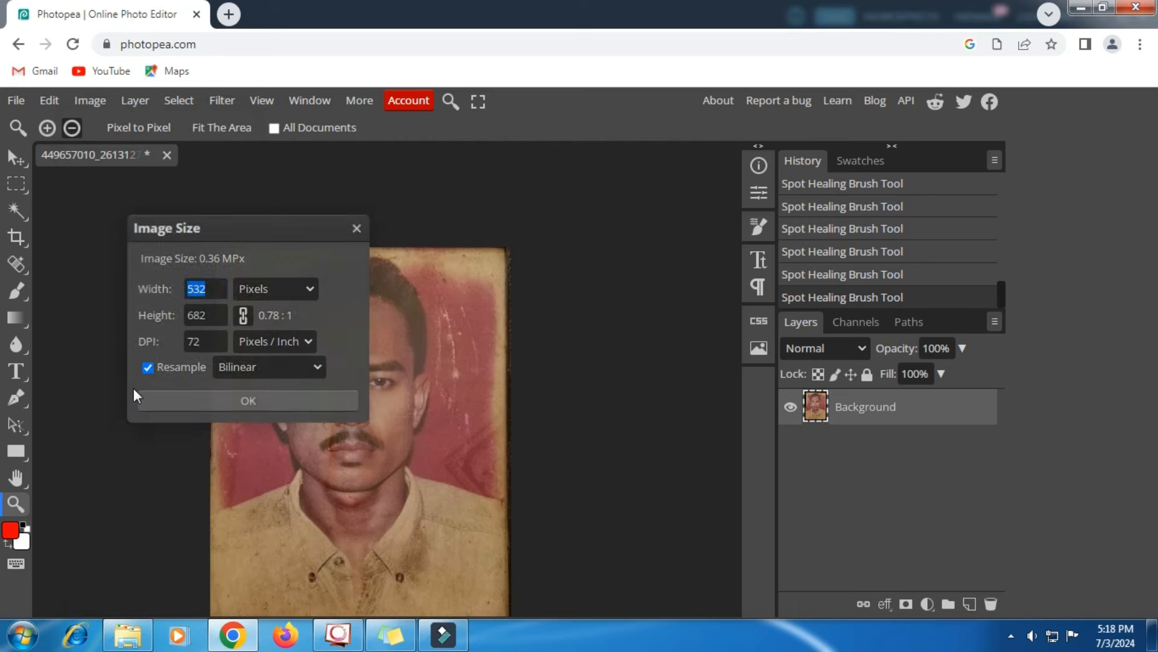
click(213, 314)
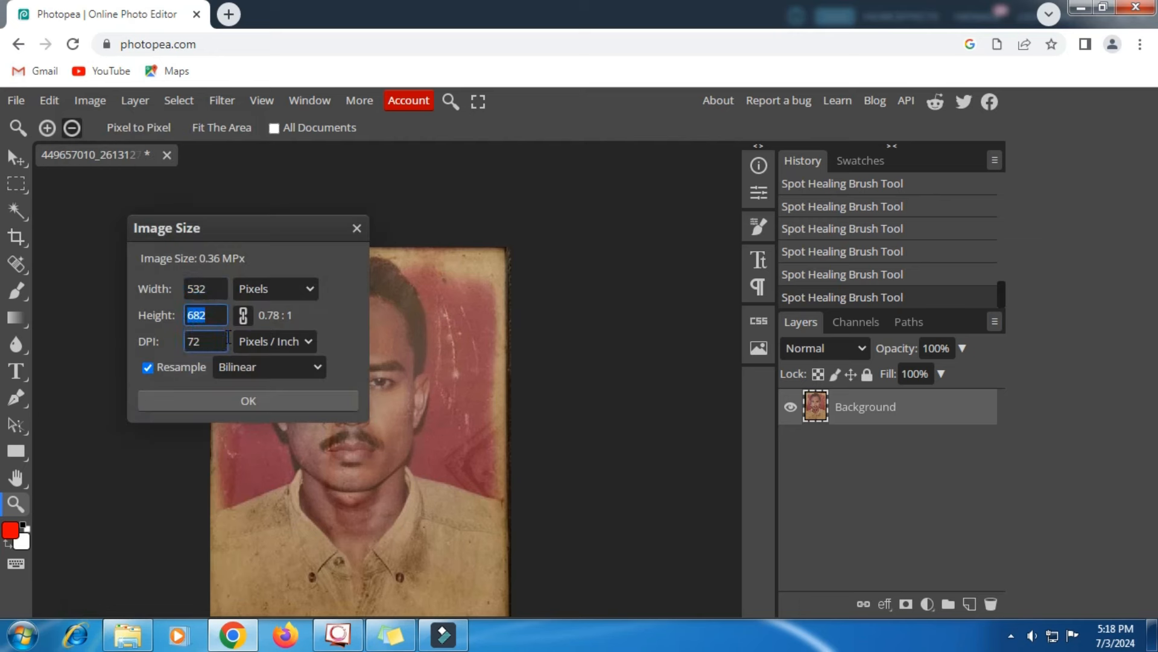
text(1080)
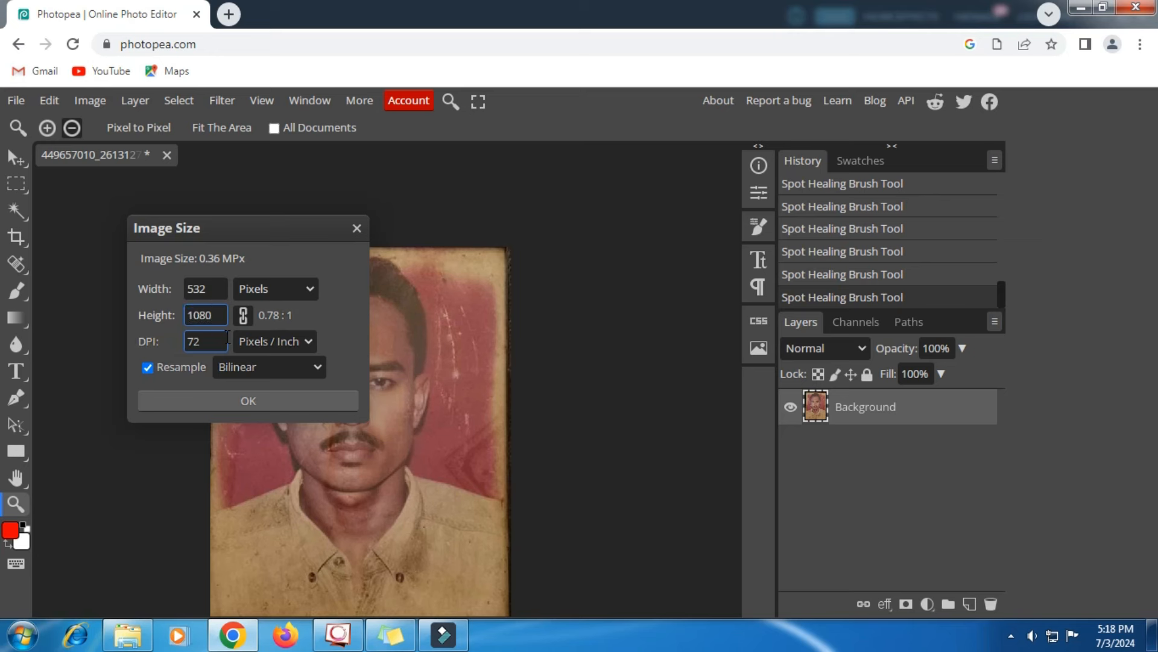
click(342, 321)
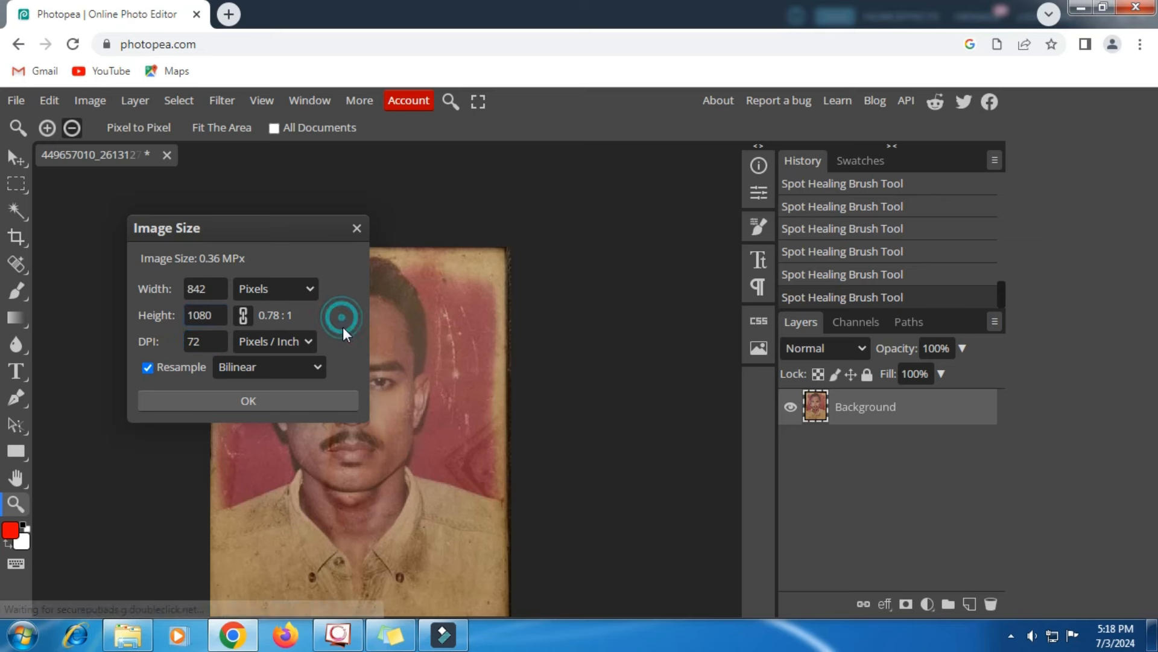
click(248, 401)
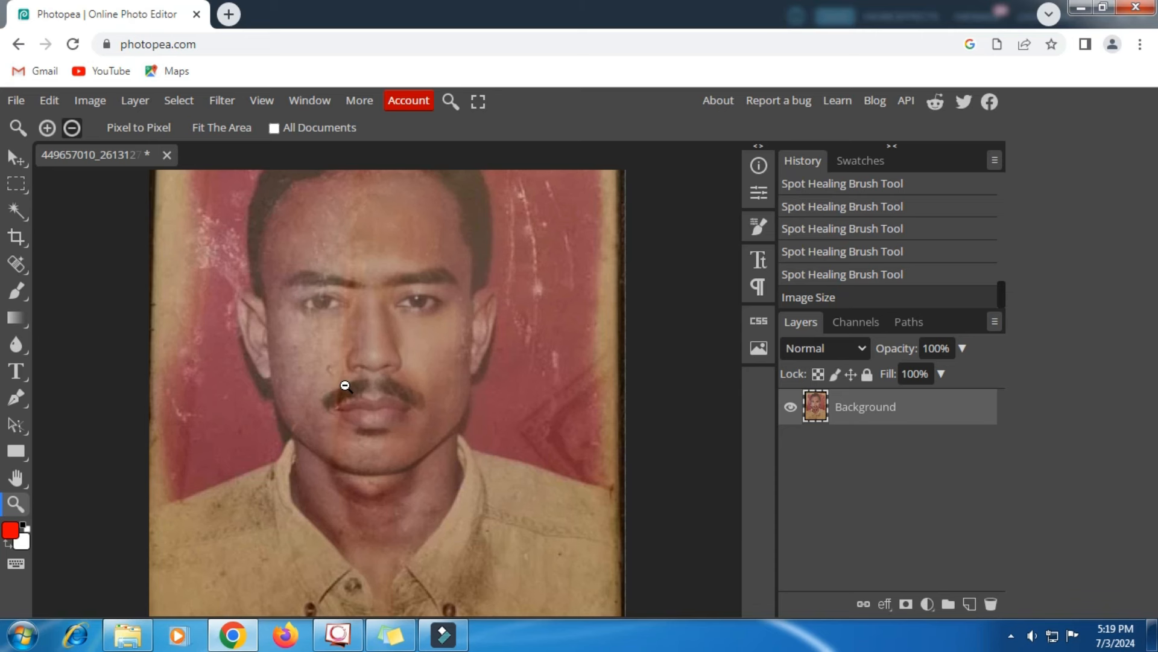
Step: Export the restored portrait as a JPG named 01 at 842 by 1080 px and 100% quality
scroll(345, 385, up, 2)
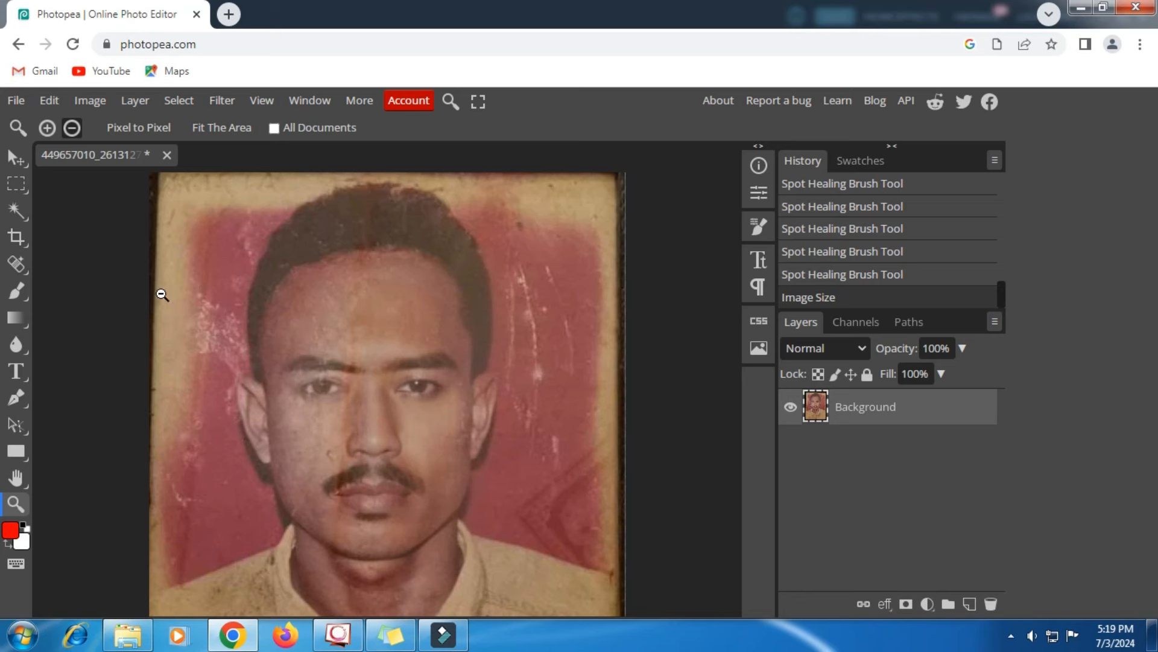
click(18, 99)
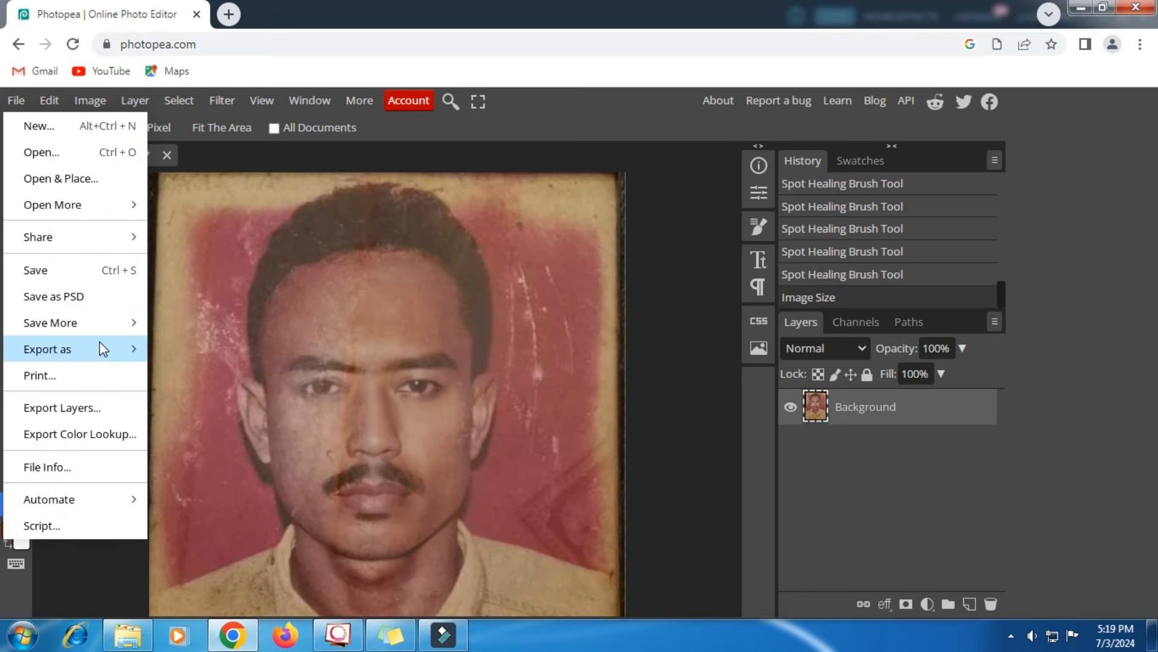
mouse_move(101, 341)
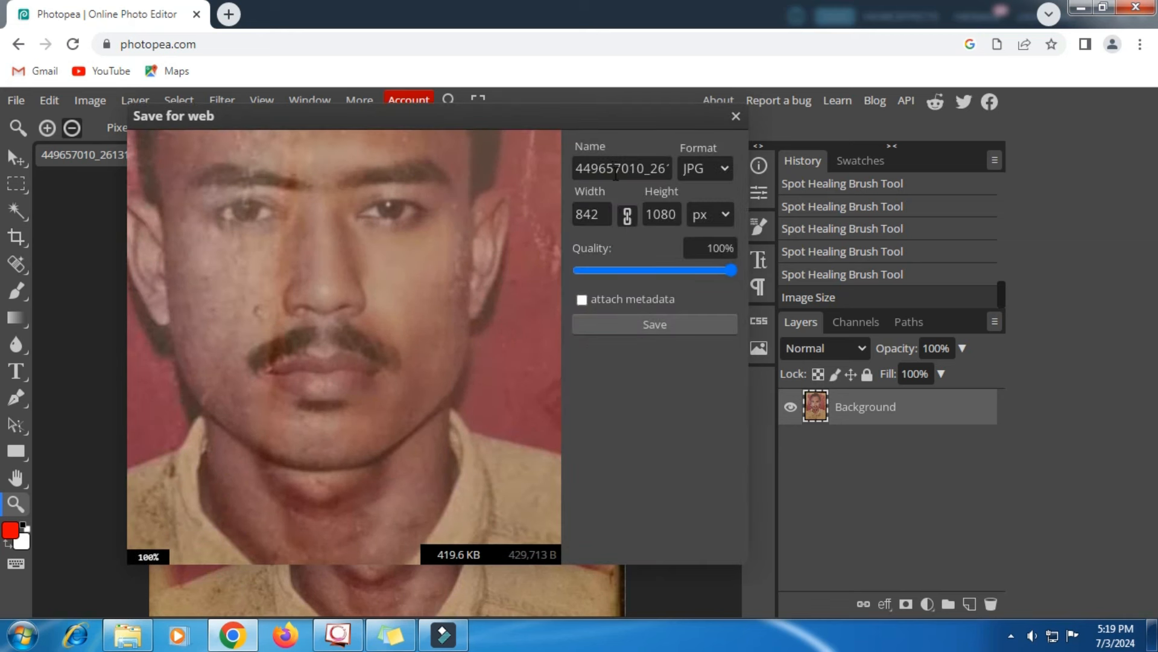
click(615, 174)
key(ctrl+a)
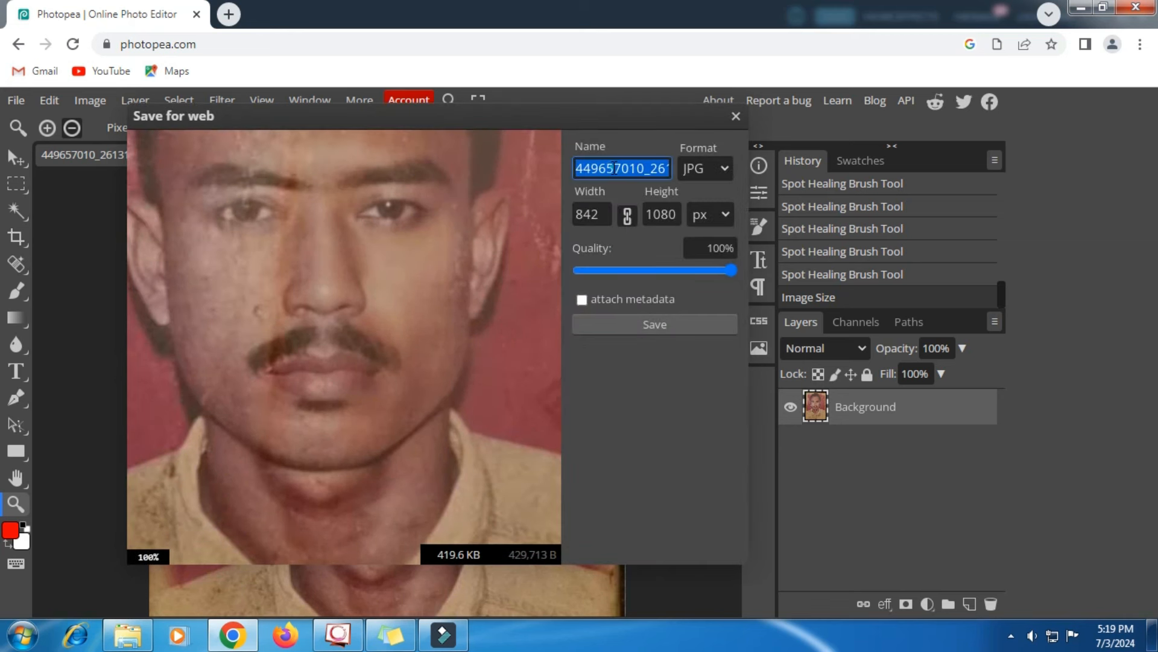
text(01)
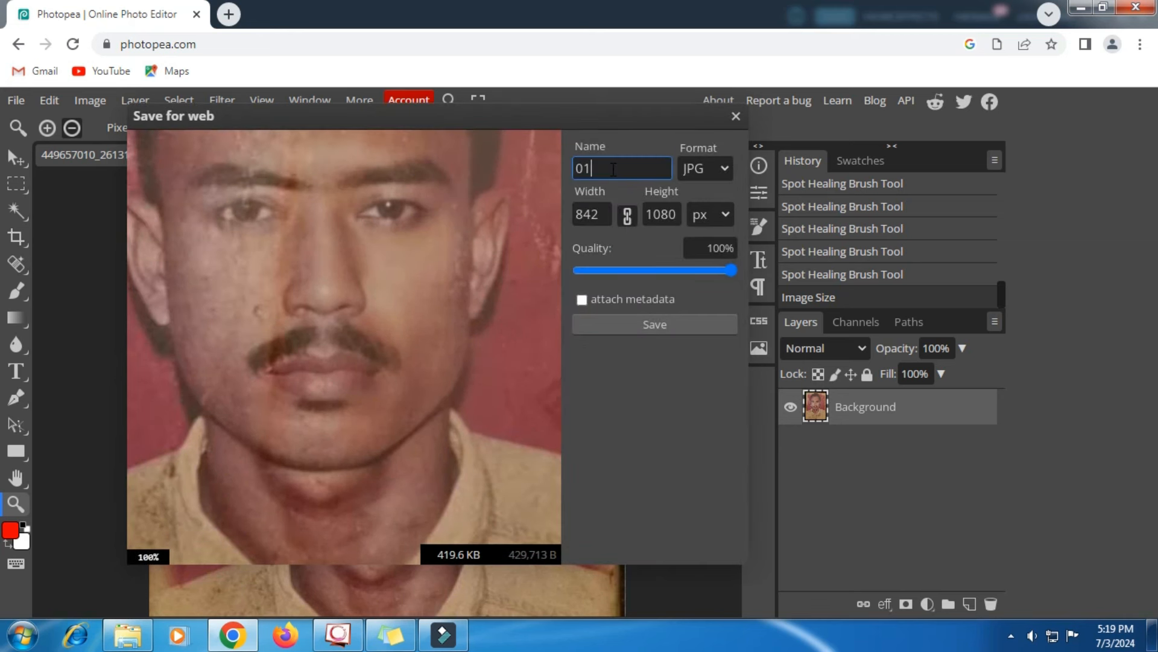
click(655, 324)
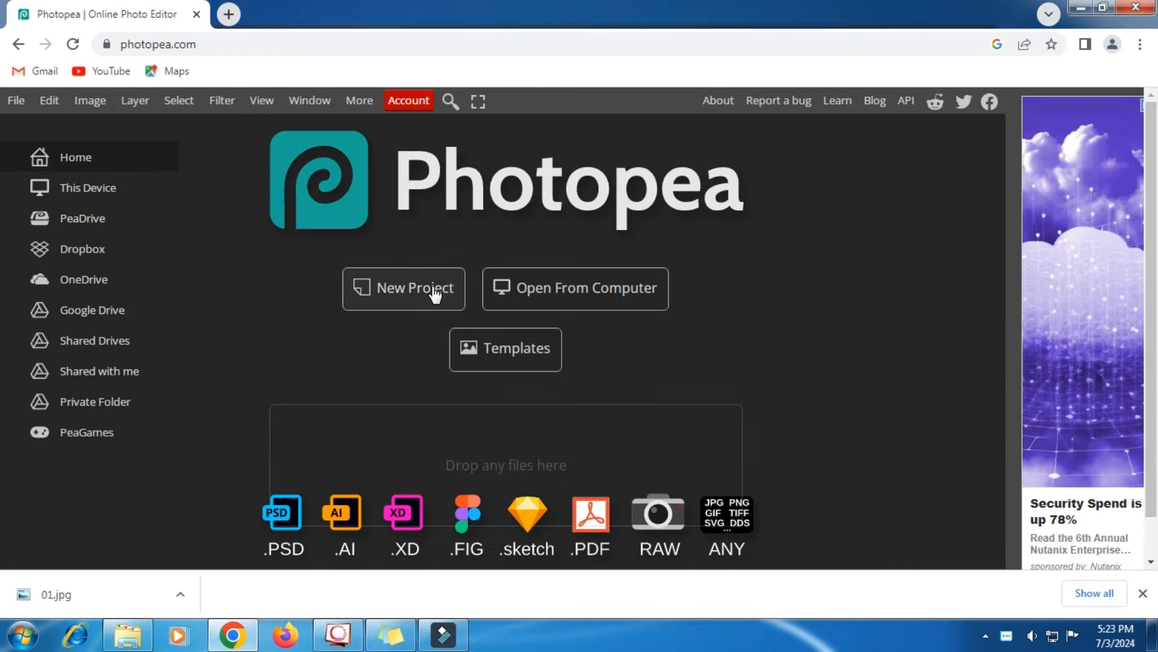
Step: Create a new project with a white background from the portrait preset in the Social category
click(432, 287)
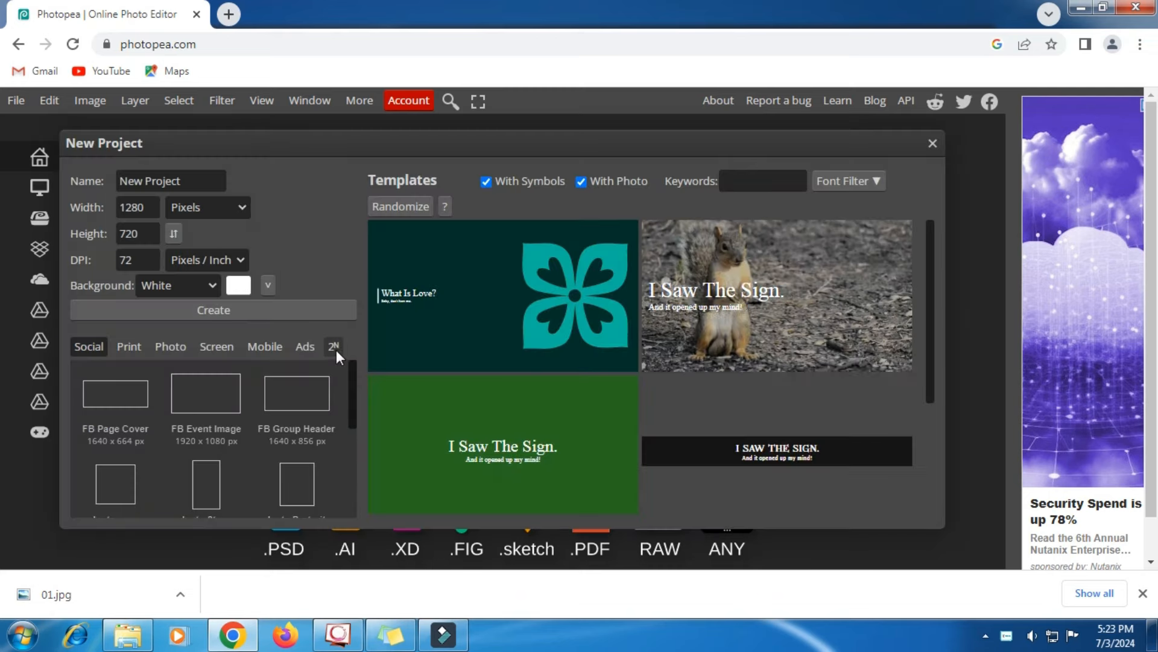
scroll(337, 348, down, 1)
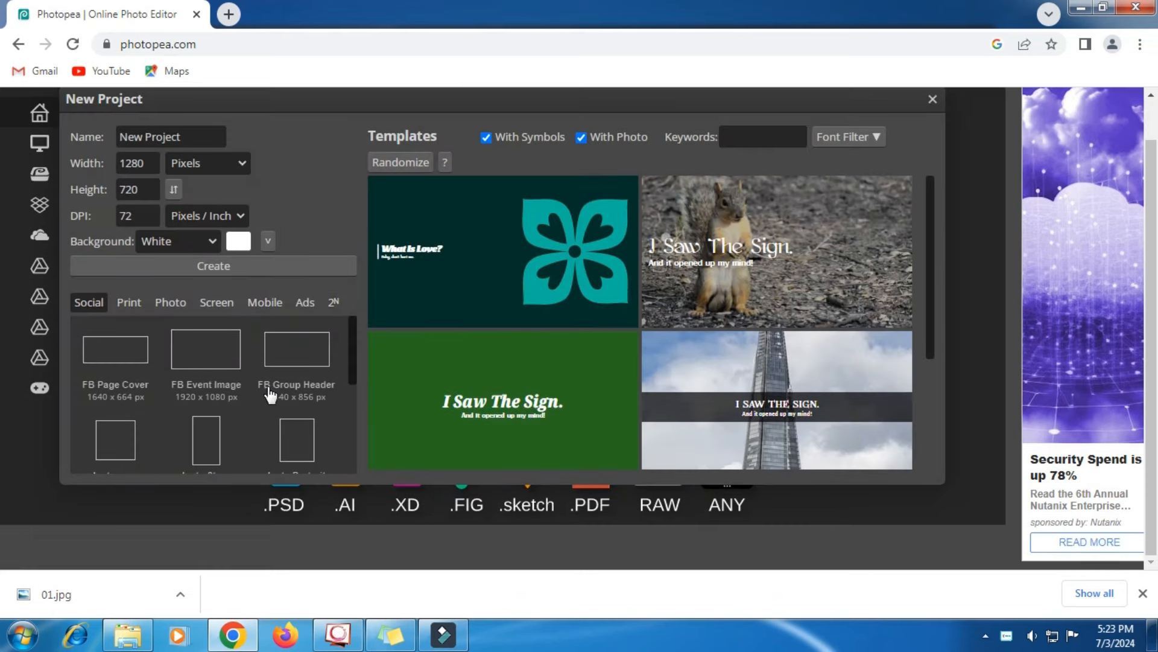
click(88, 301)
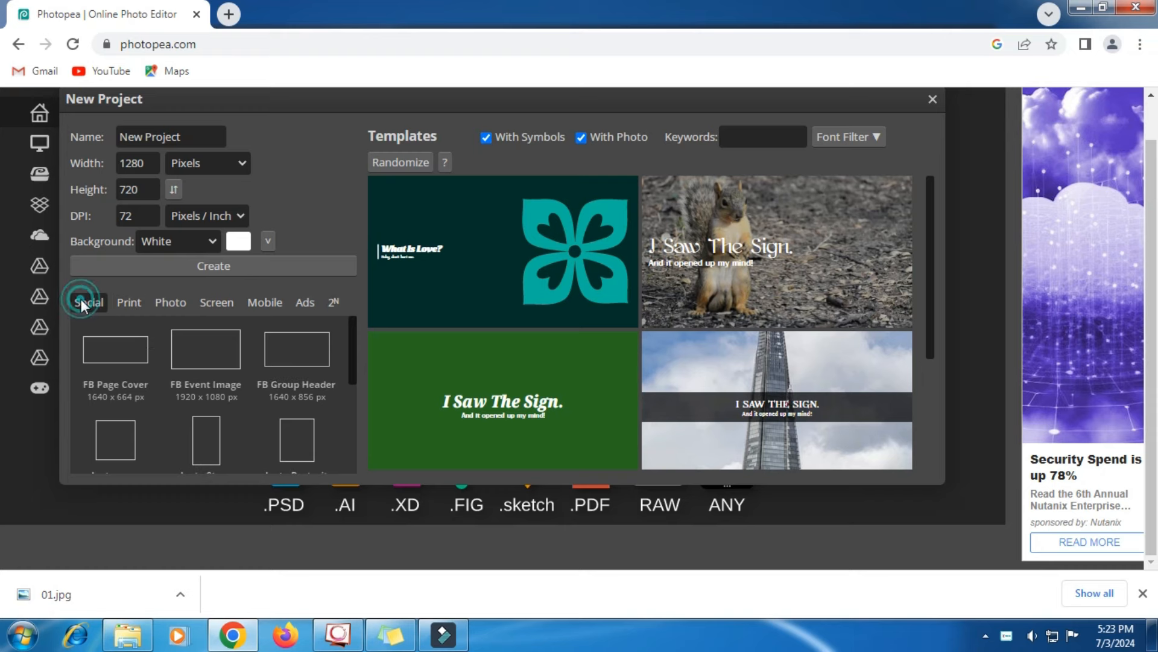
click(306, 443)
click(247, 270)
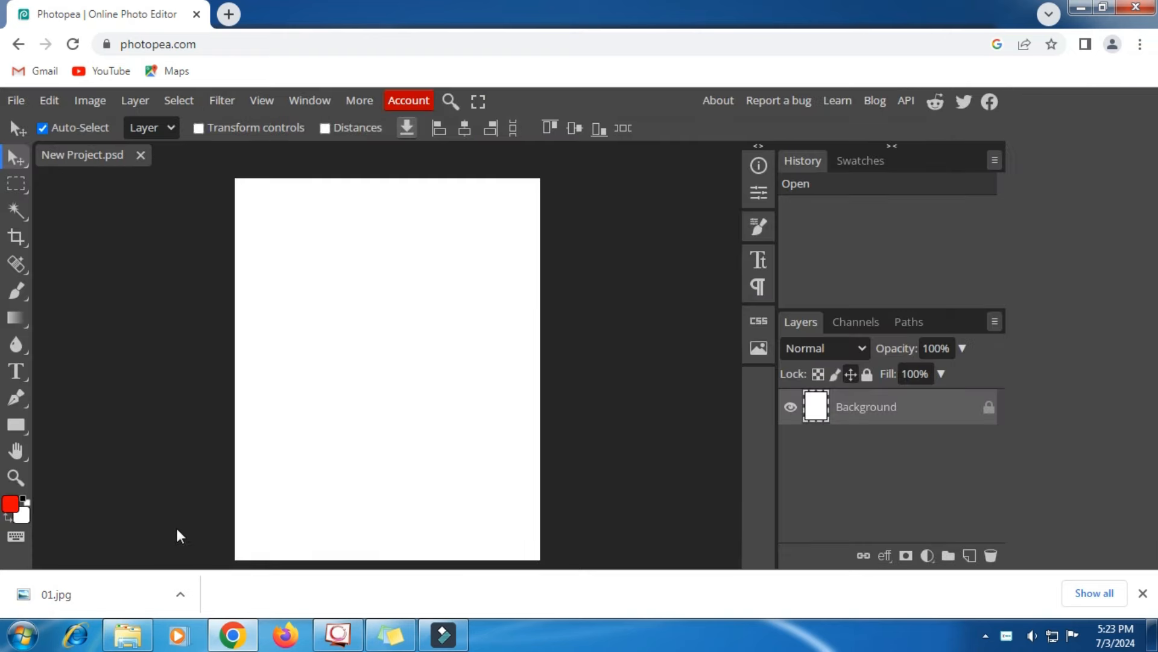
Step: Place 01.jpg from the Downloads folder into the new project and scale it to 128% in width and height
click(128, 635)
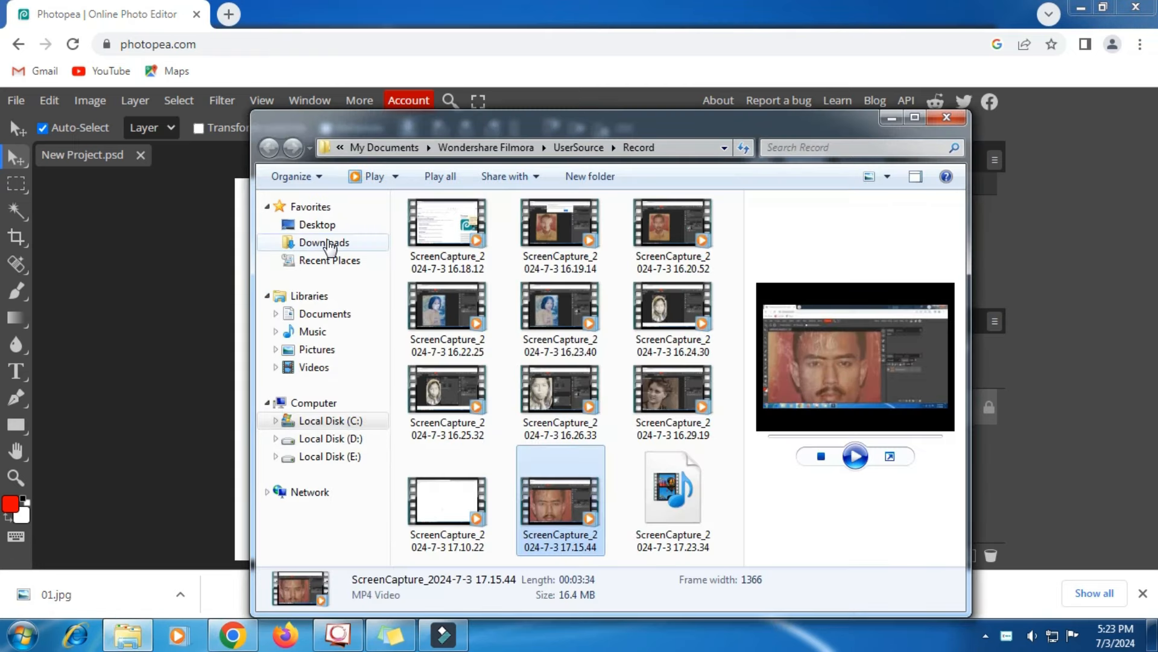
click(338, 242)
drag(450, 265, 436, 305)
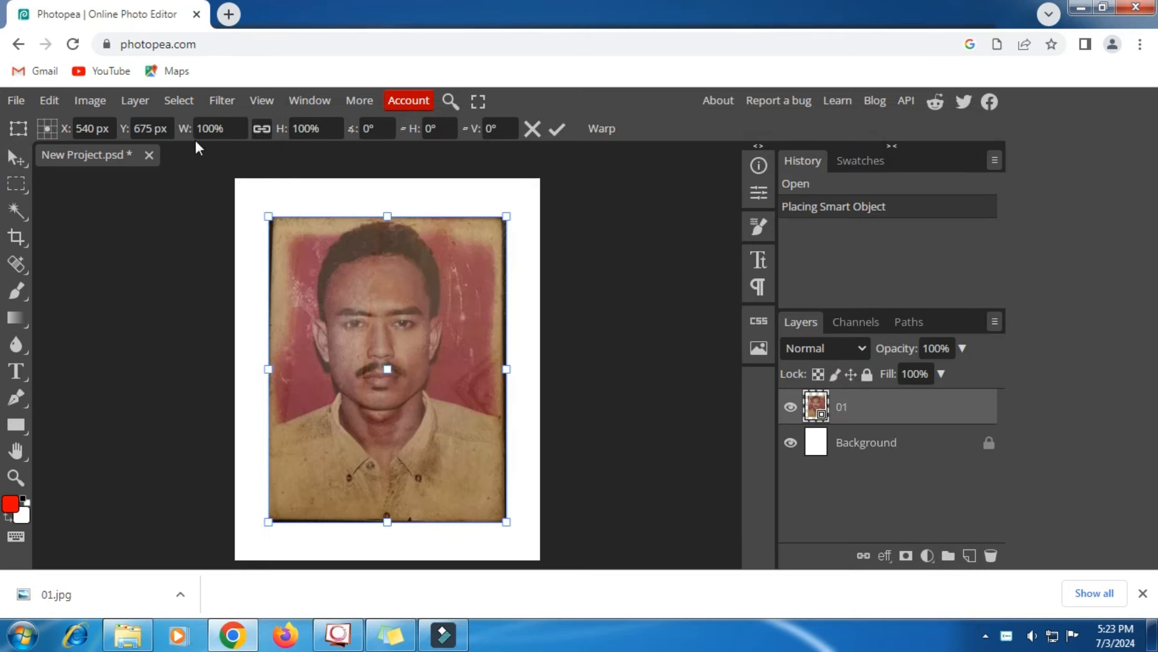
drag(183, 134, 209, 145)
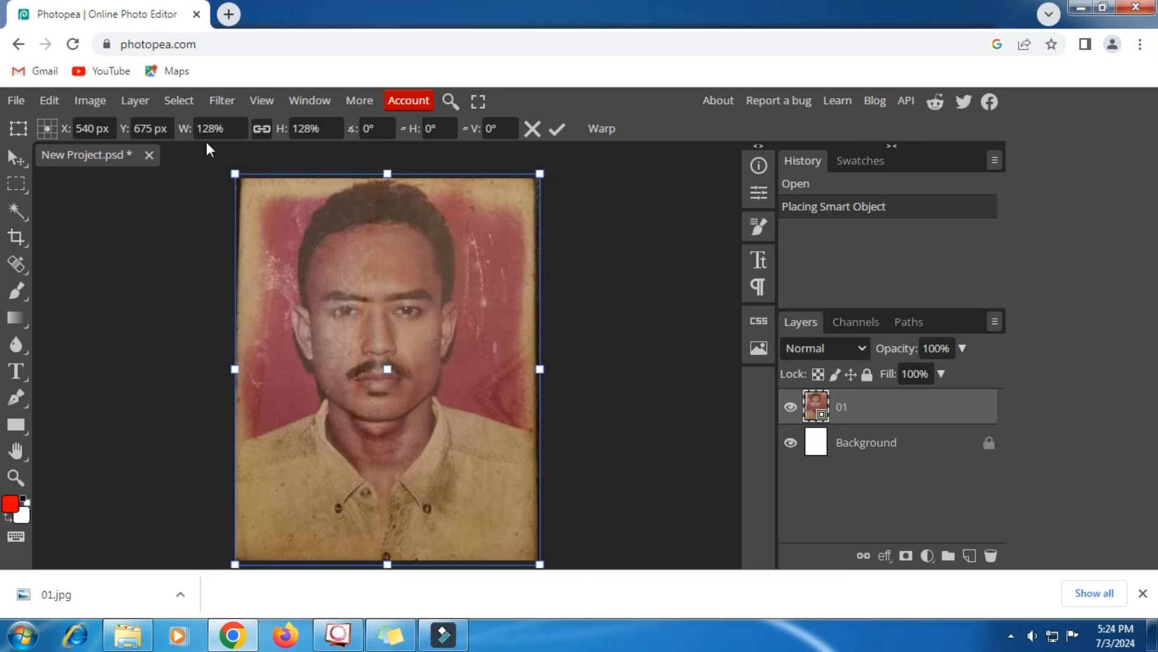
click(565, 128)
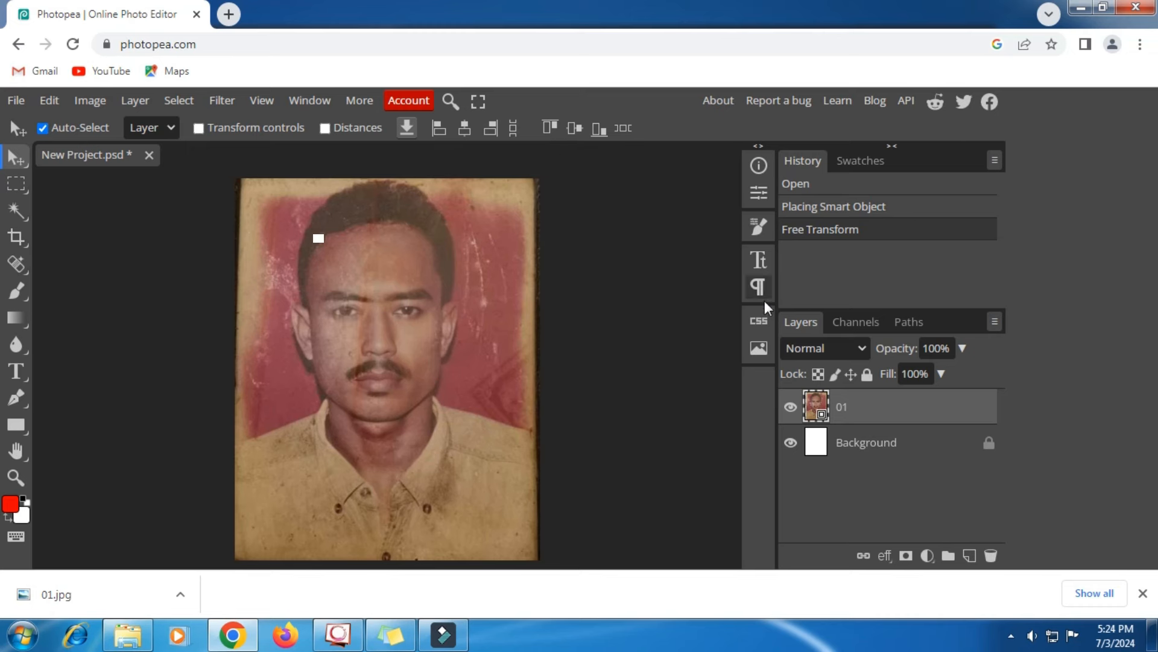
Step: Add a raster mask to layer 01 and remove the photo's background with Remove BG
click(179, 101)
click(205, 211)
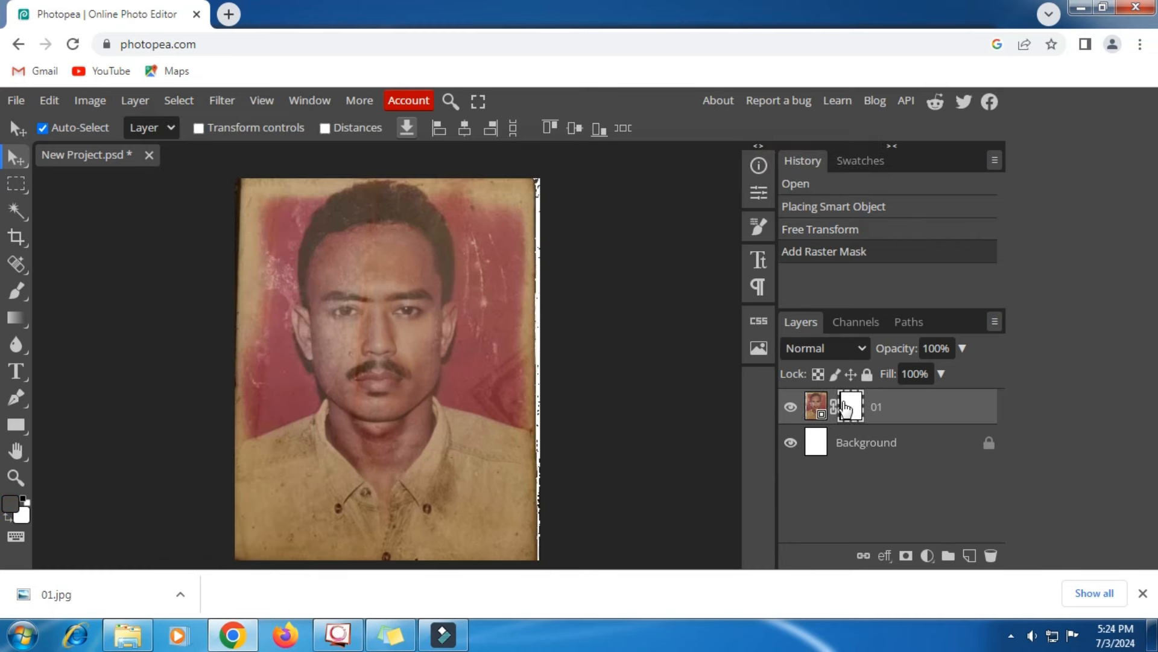
click(183, 103)
click(216, 215)
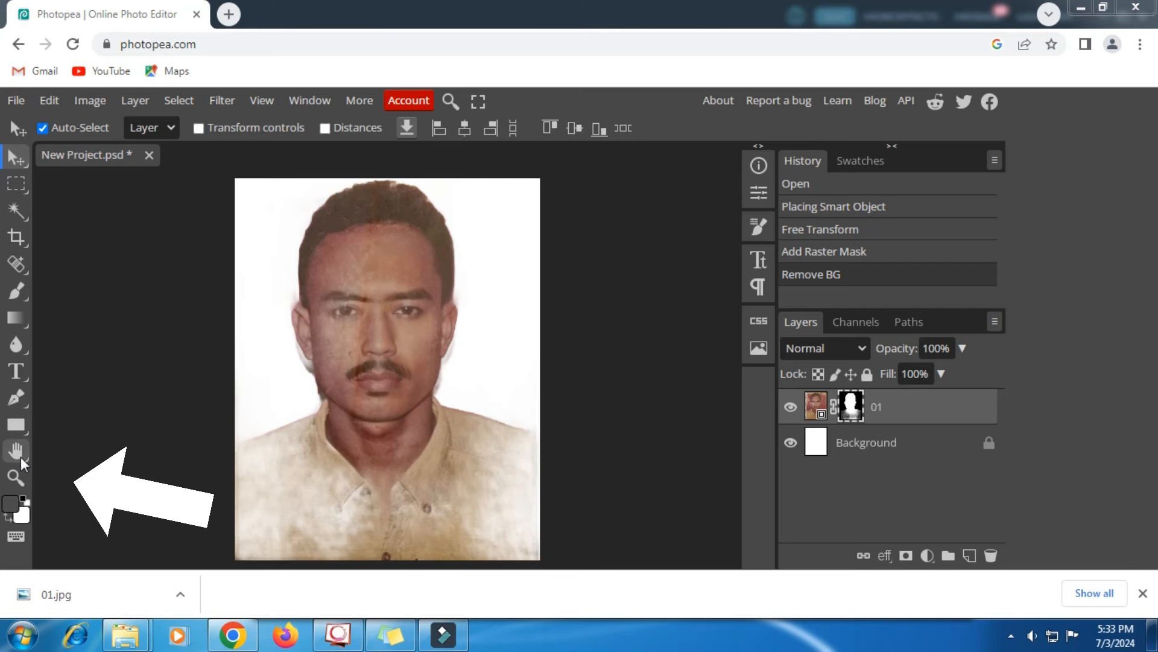
Step: Examine the cutout's edges around the face and shoulders with the white Background layer hidden and shown
click(16, 477)
click(322, 375)
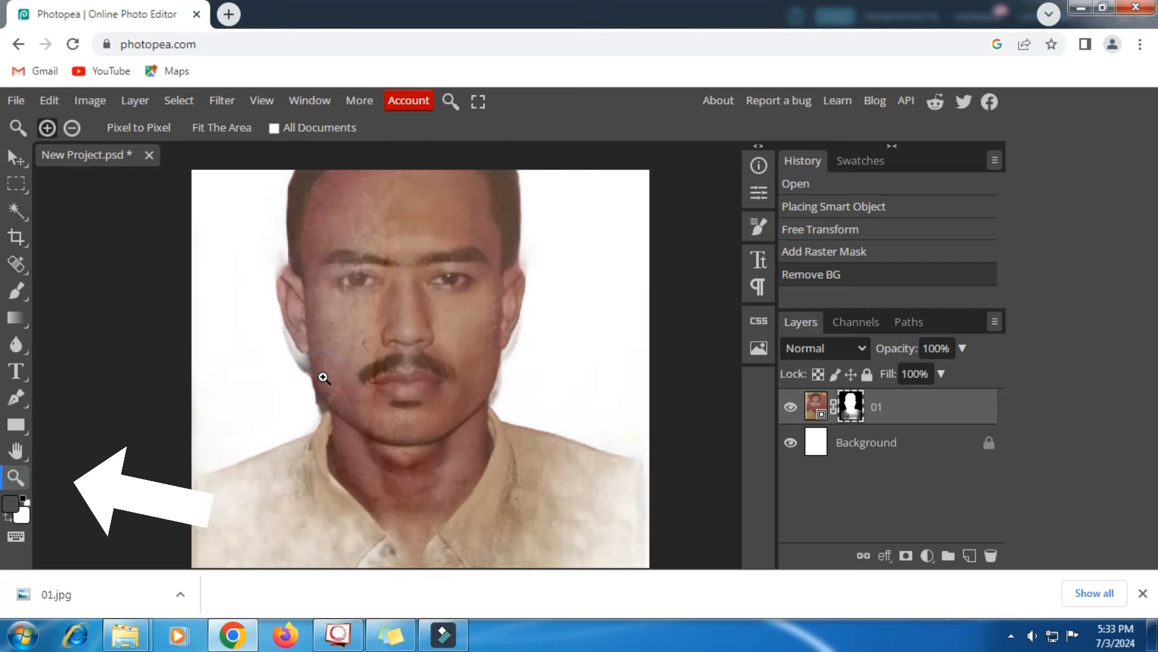
click(320, 379)
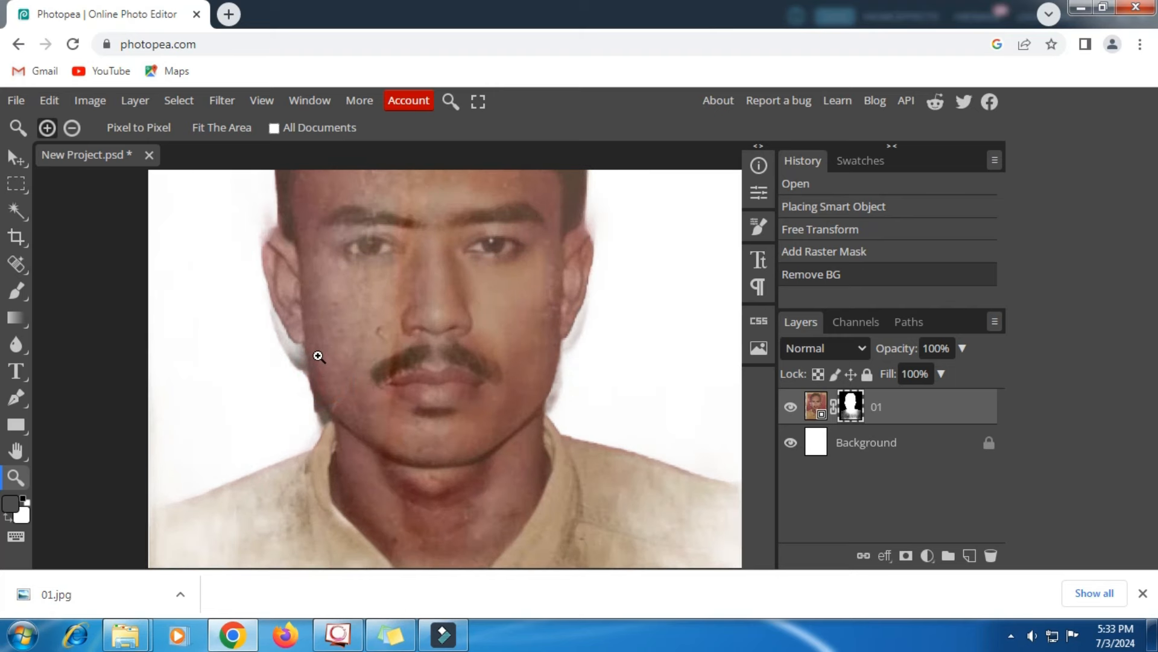
click(790, 443)
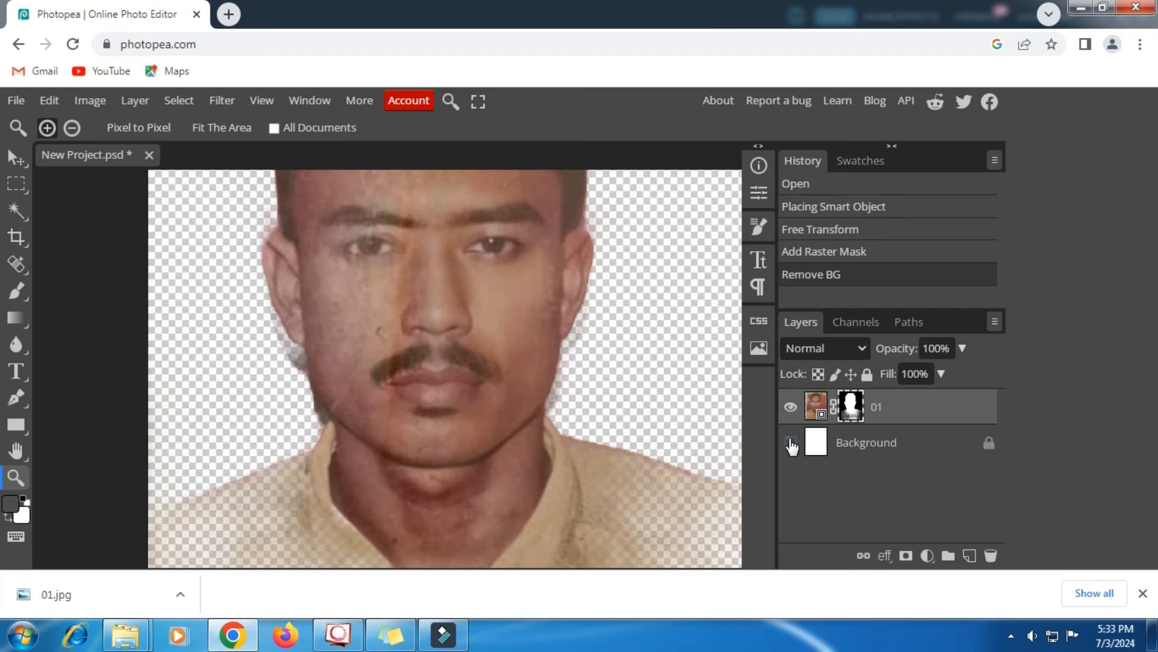
click(790, 443)
click(790, 444)
click(790, 443)
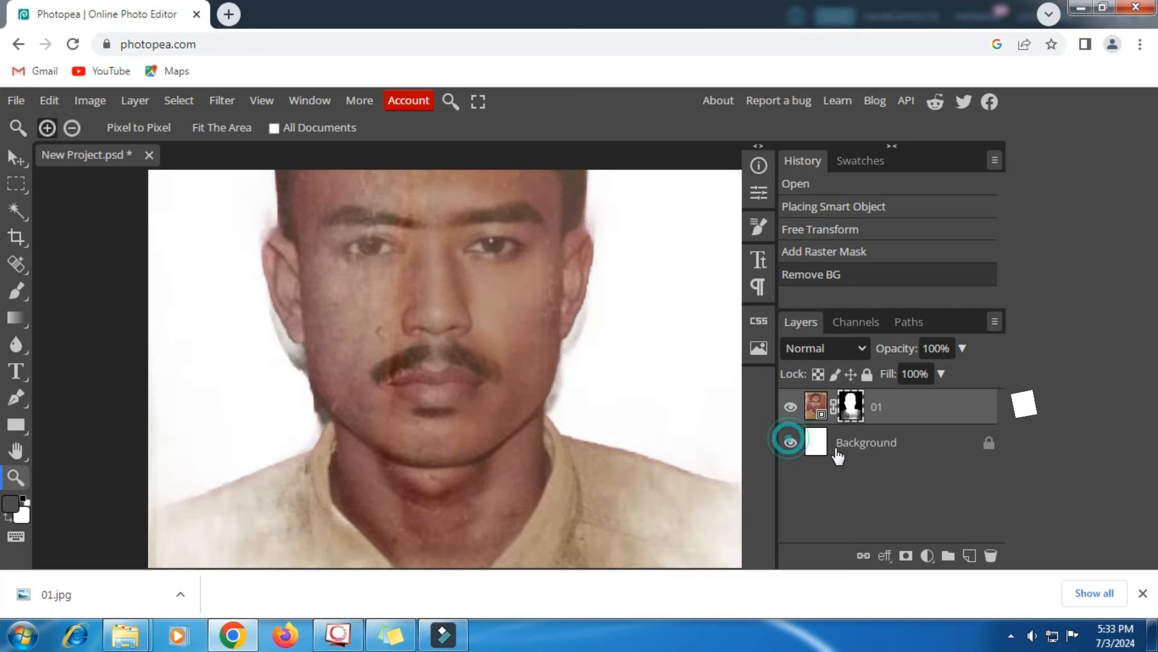
Step: Add a Color Fill layer in dark red #9a2626 directly above the Background layer
click(872, 444)
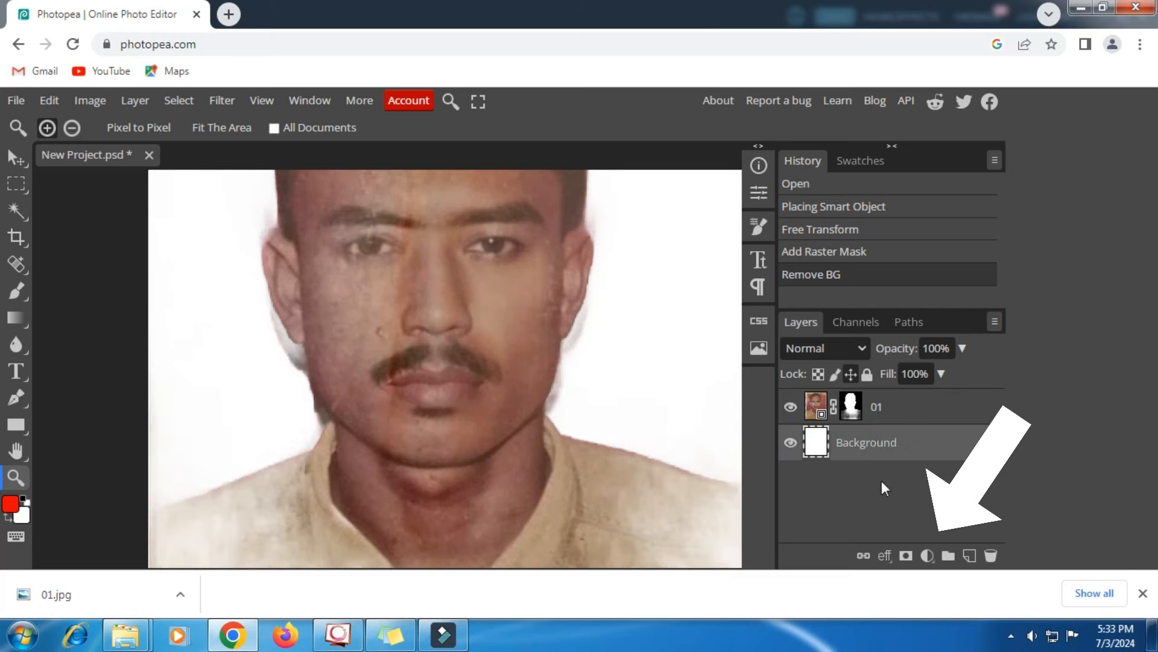
click(928, 555)
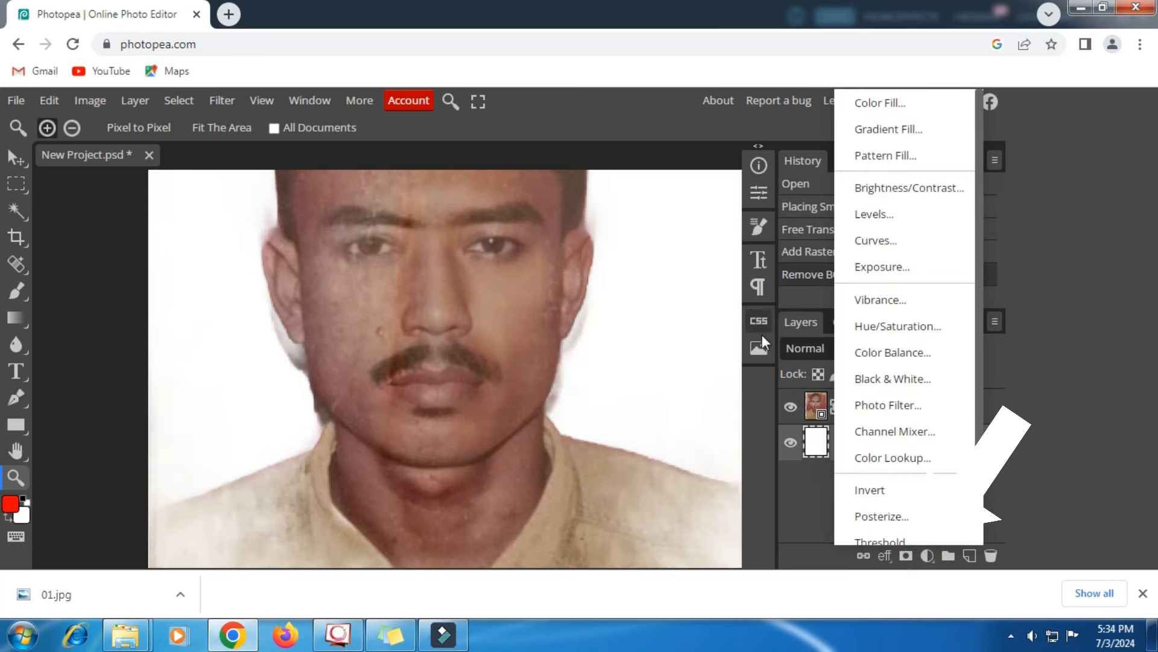
click(866, 108)
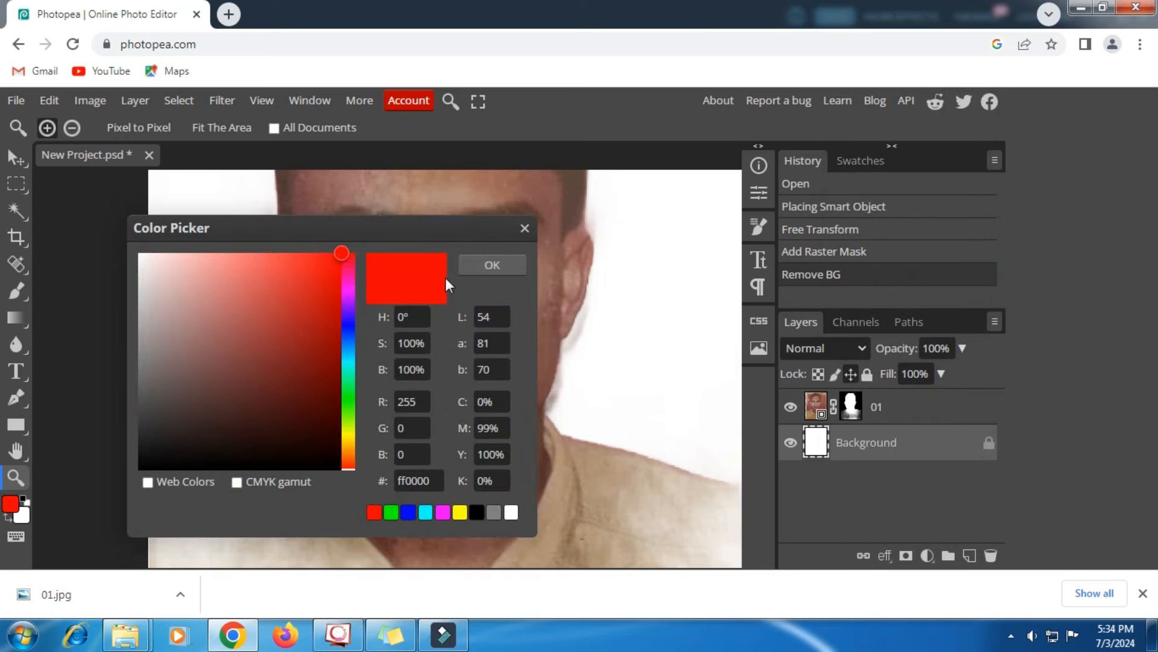
drag(332, 324, 291, 339)
click(292, 337)
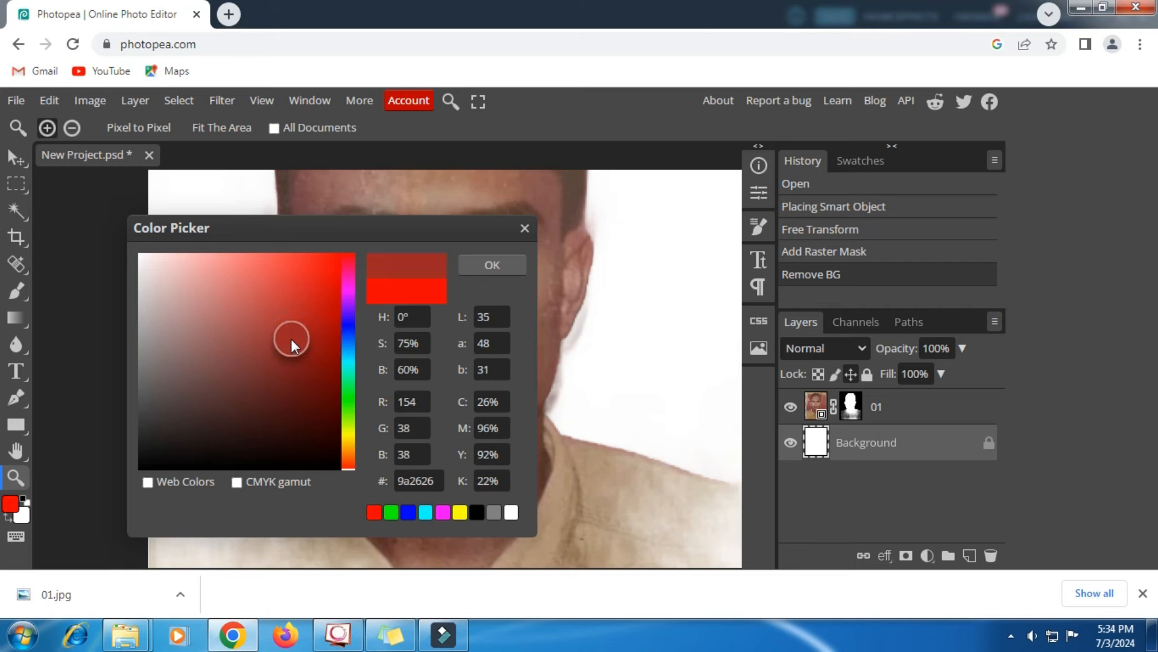
click(487, 266)
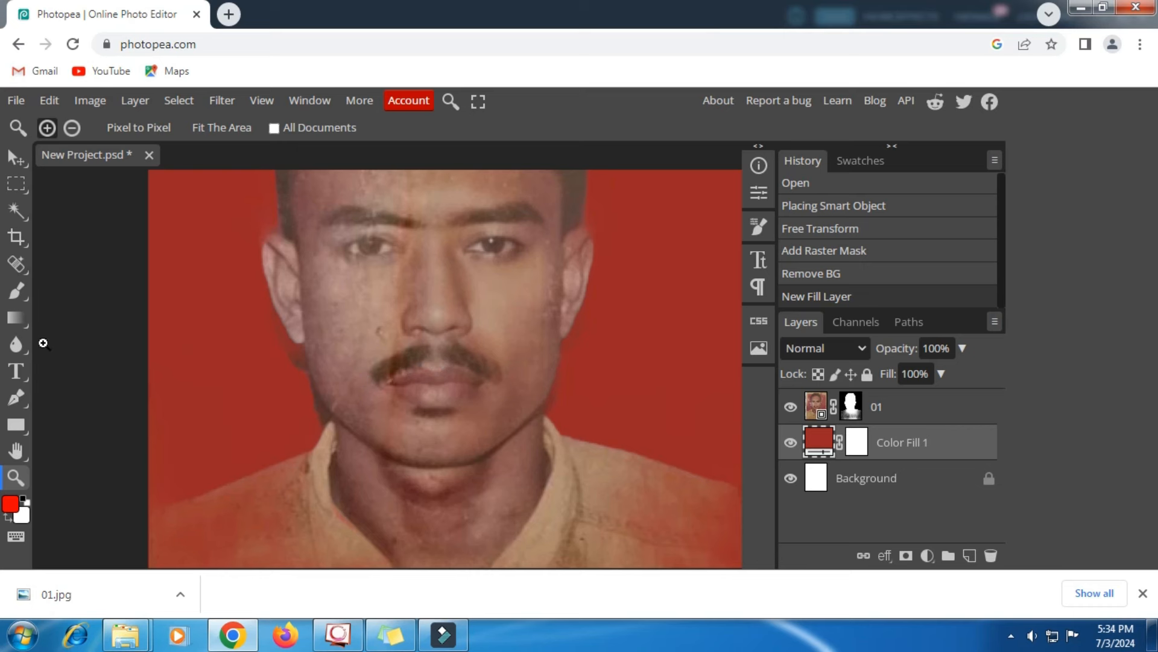
Step: Paint with a black brush on layer 01's mask to hide leftover background beside the ear and jaw at the image's left
click(16, 291)
click(25, 500)
click(12, 505)
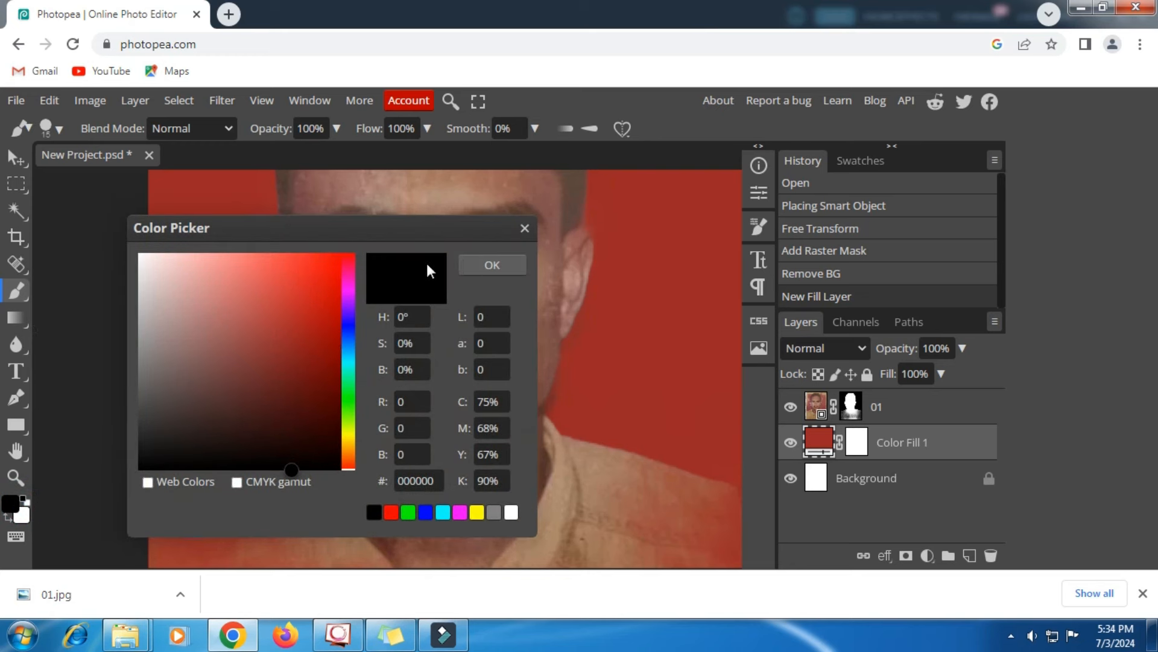
click(485, 266)
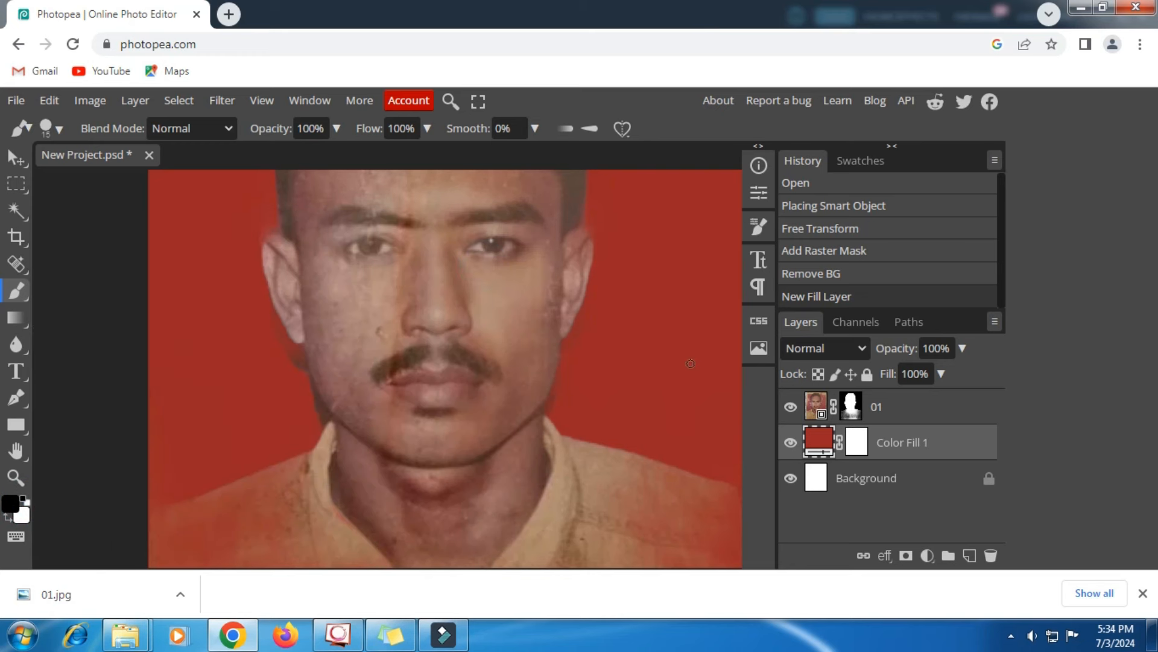
click(851, 407)
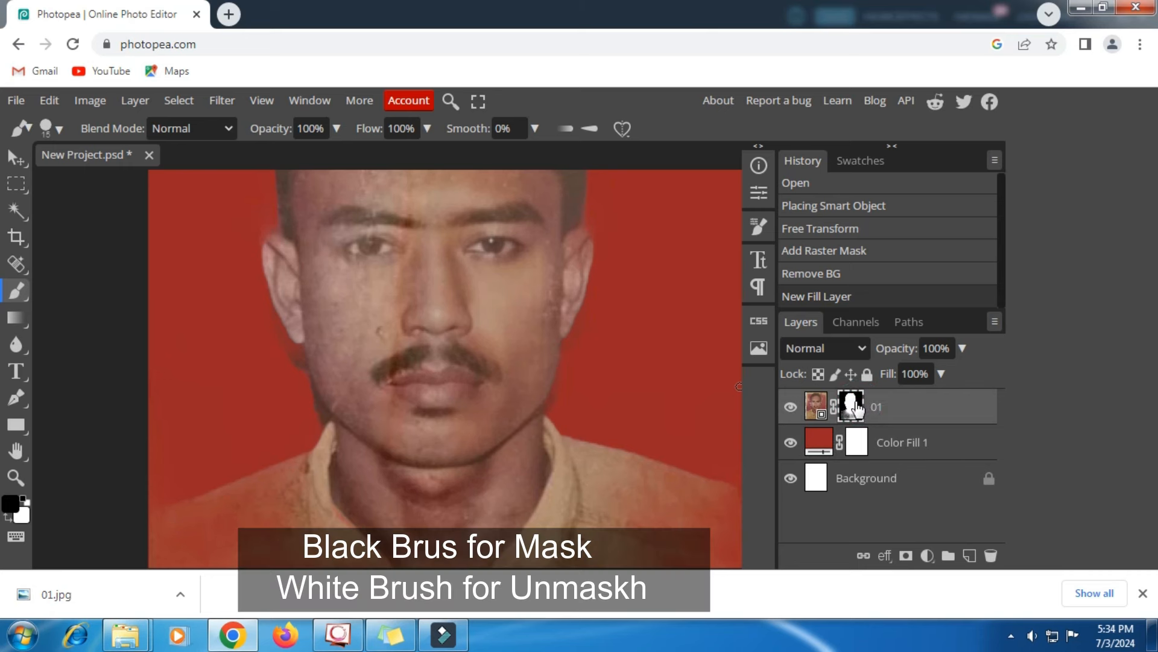
scroll(436, 393, up, 5)
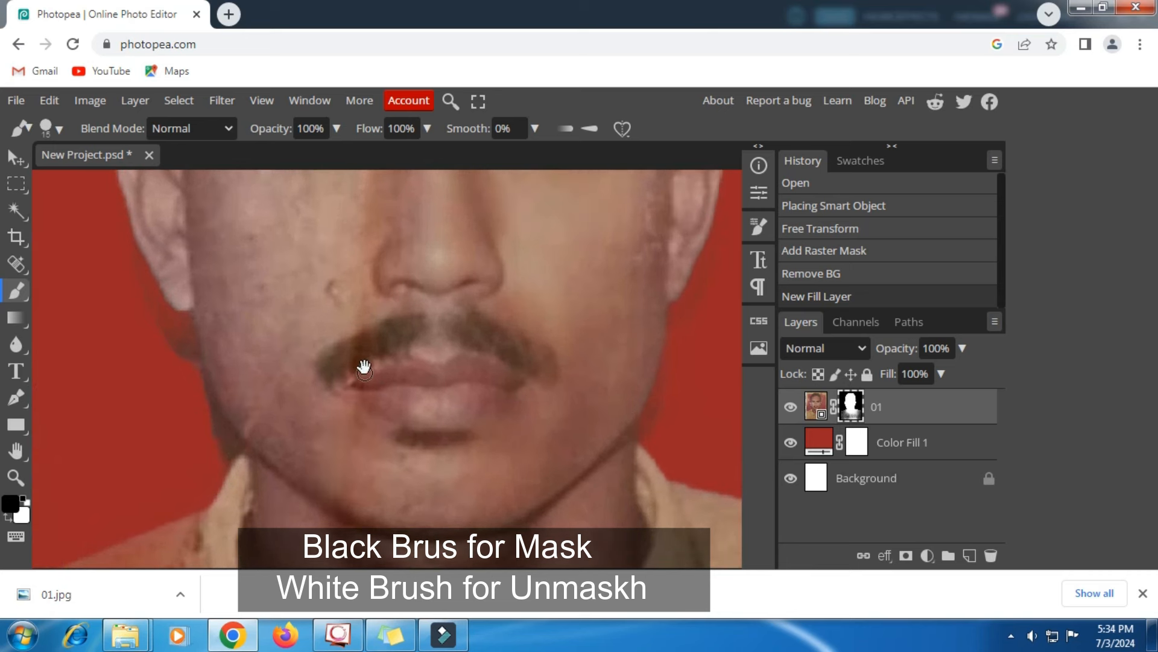
drag(368, 355, 523, 355)
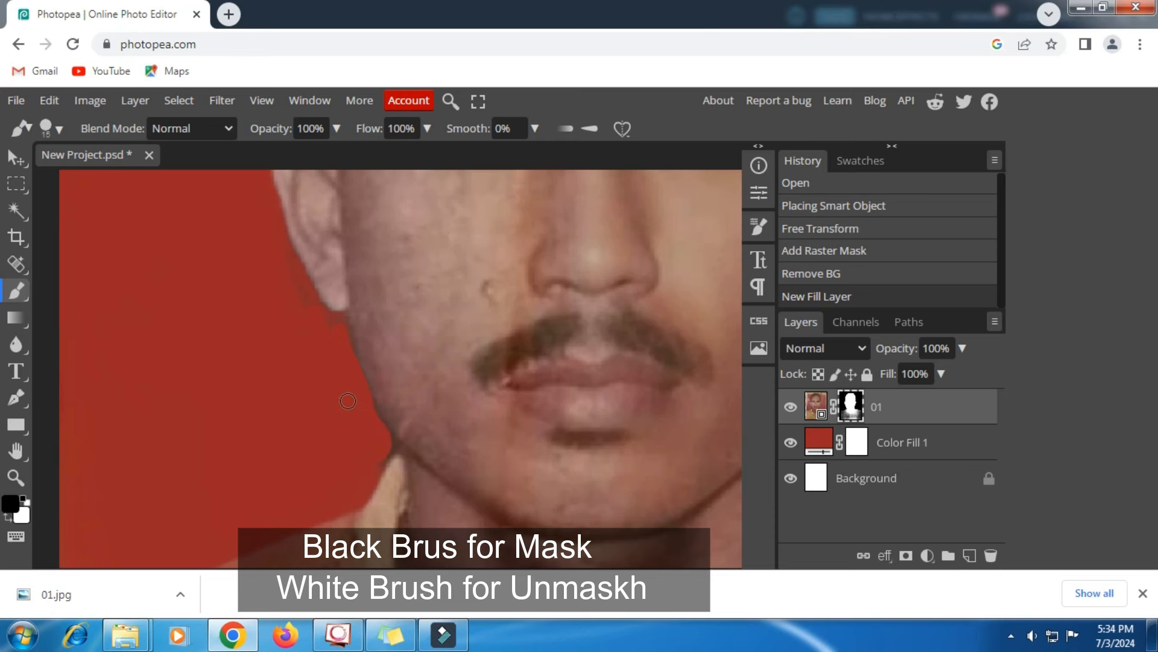
click(333, 386)
Step: Paint with a 94 px white brush on layer 01's mask to restore the faded shirt at the image's right
scroll(332, 331, up, 10)
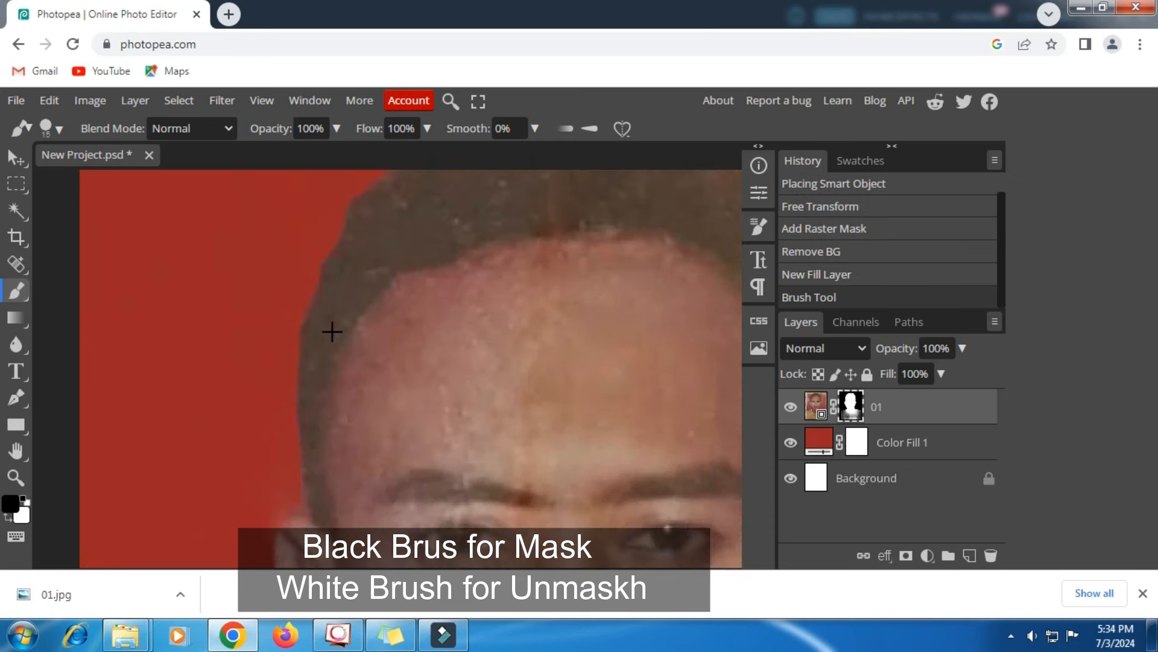
scroll(332, 331, down, 6)
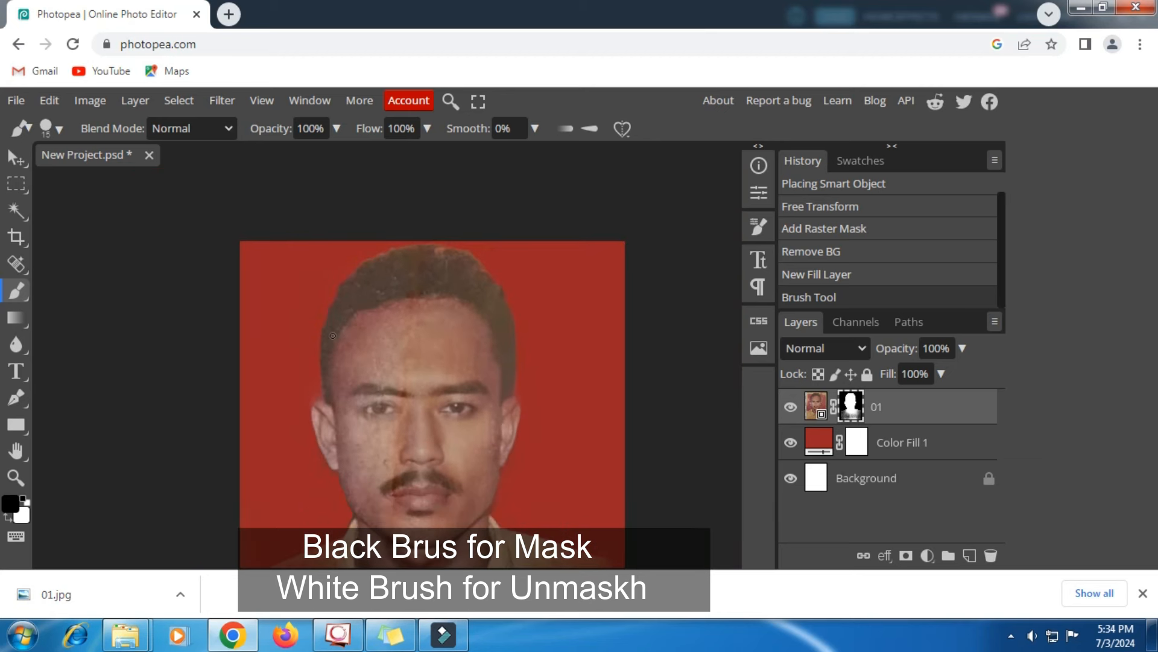
scroll(333, 335, down, 4)
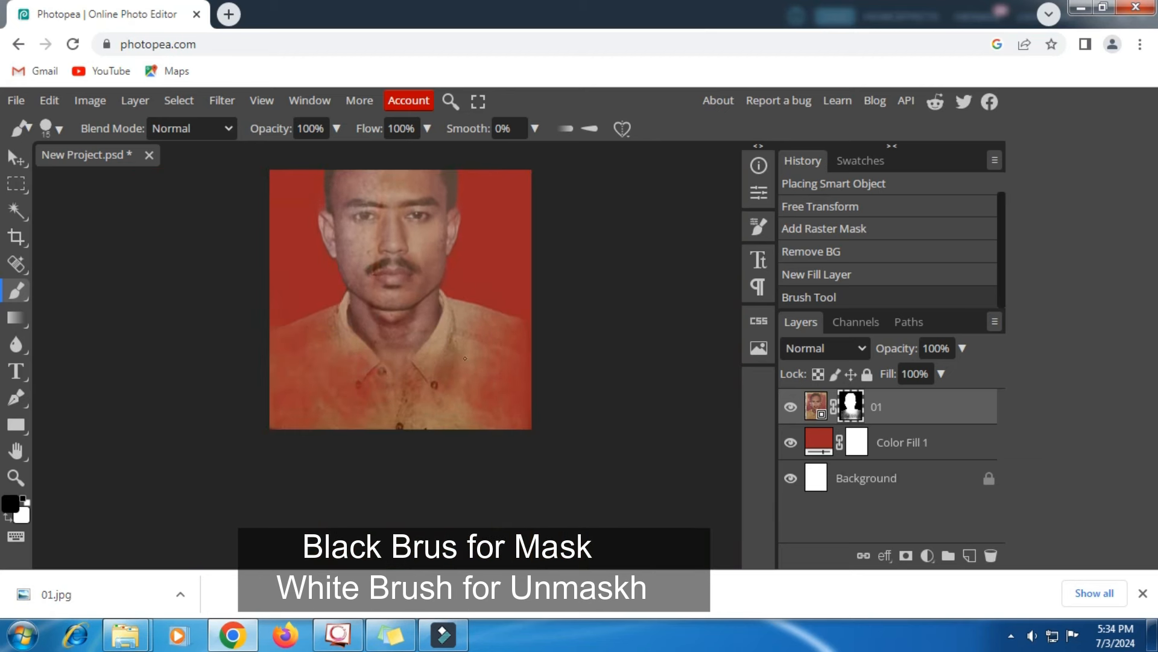
scroll(501, 350, up, 4)
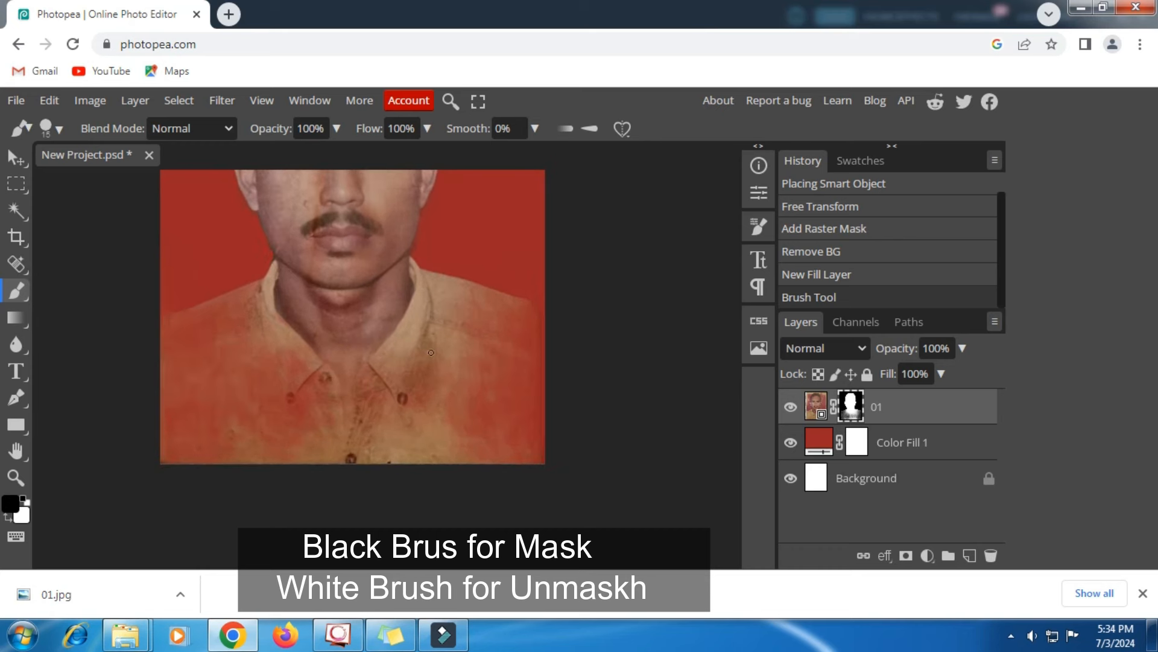
click(8, 518)
right_click(314, 393)
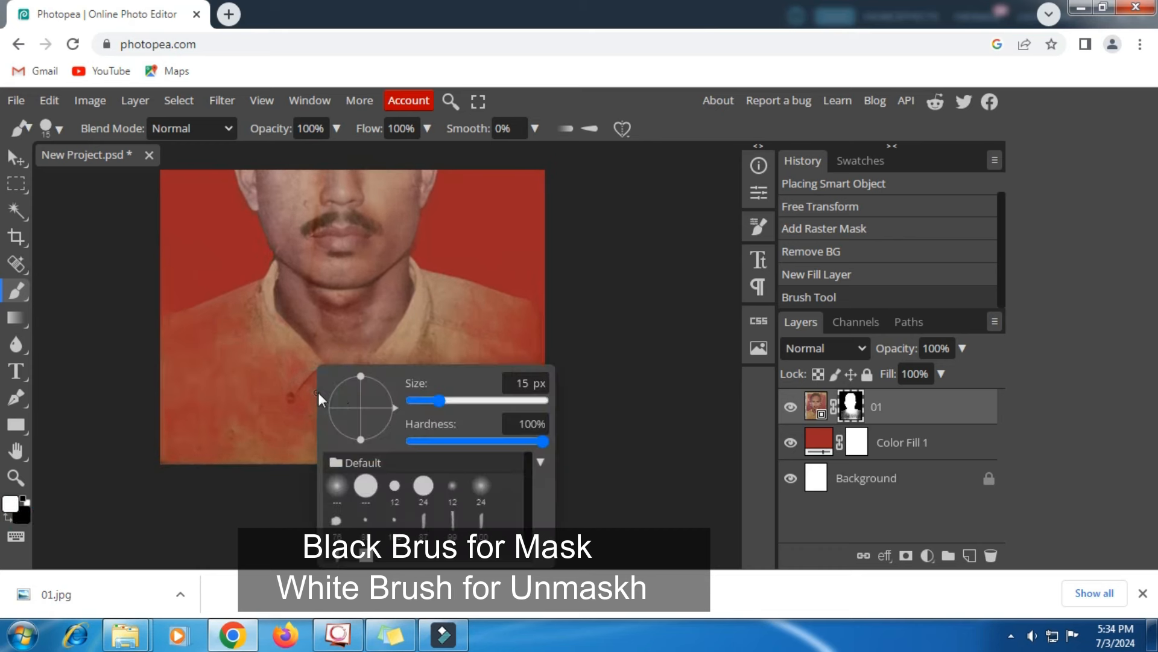
click(466, 400)
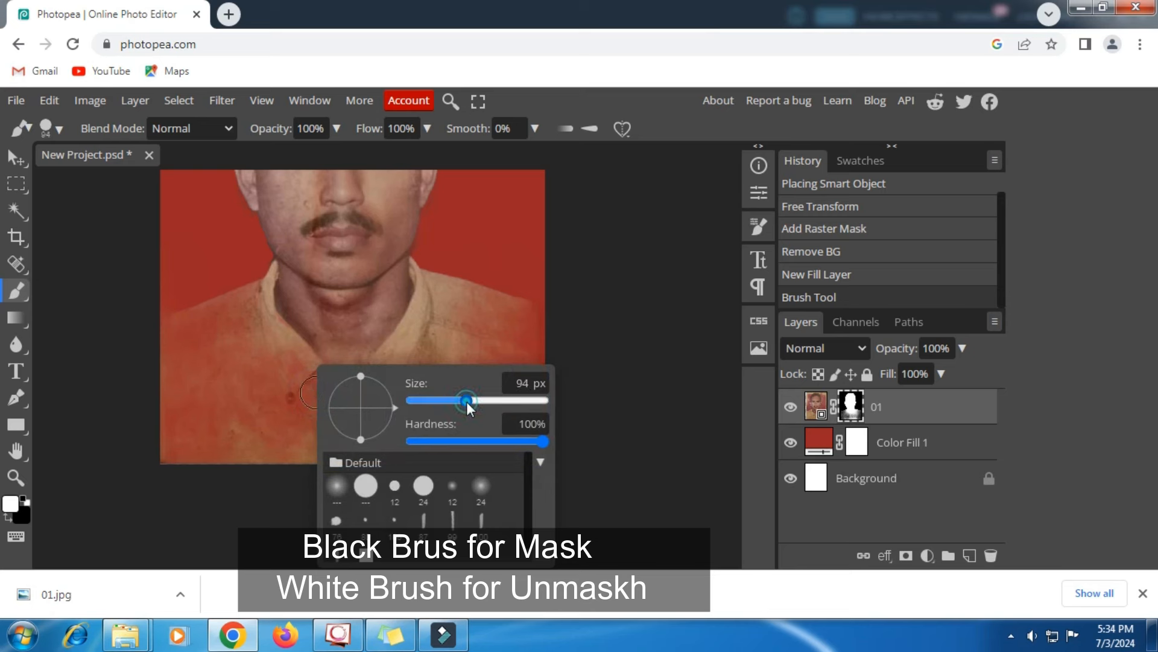
click(470, 335)
mouse_move(474, 332)
mouse_down()
mouse_move(543, 356)
mouse_move(481, 394)
mouse_move(522, 425)
mouse_move(494, 443)
mouse_move(307, 442)
mouse_move(320, 402)
mouse_move(465, 393)
mouse_move(411, 403)
mouse_up()
Step: Enlarge the white brush to 202 px and paint on layer 01's mask to restore the rest of the shirt and the shoulder at the image's left
right_click(422, 393)
click(591, 401)
click(450, 307)
mouse_move(452, 310)
mouse_down()
mouse_move(512, 344)
mouse_move(517, 445)
mouse_move(512, 406)
mouse_move(461, 388)
mouse_move(338, 387)
mouse_move(311, 365)
mouse_move(309, 329)
mouse_move(260, 386)
mouse_move(314, 426)
mouse_move(466, 425)
mouse_move(388, 460)
mouse_move(302, 453)
mouse_up()
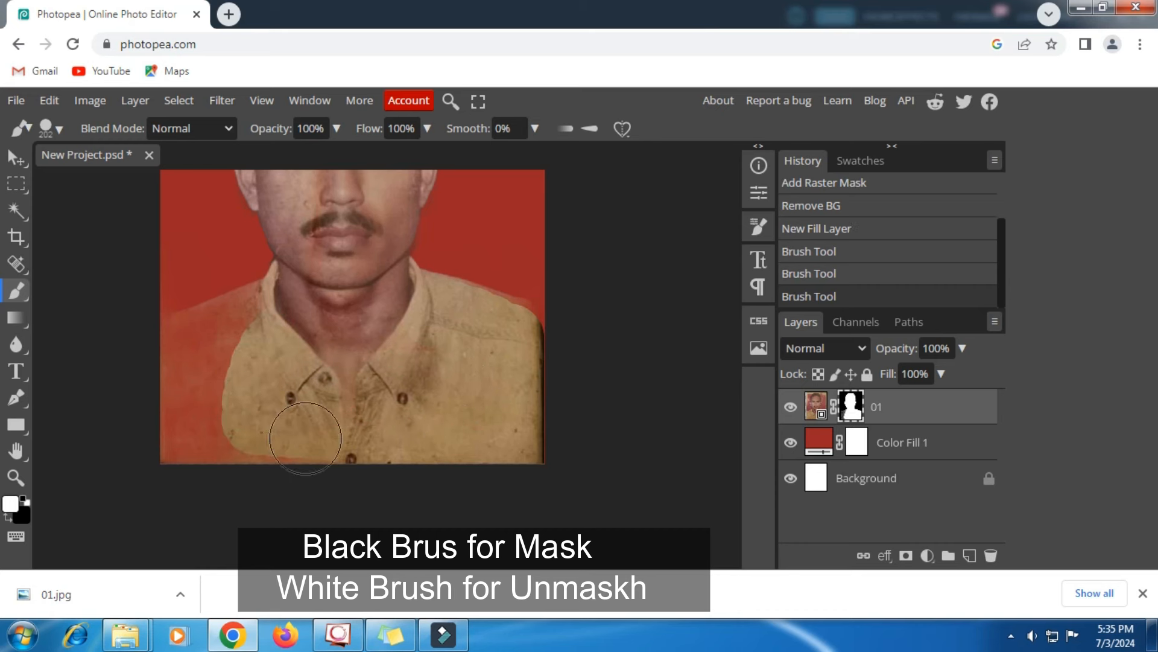
drag(261, 411, 393, 420)
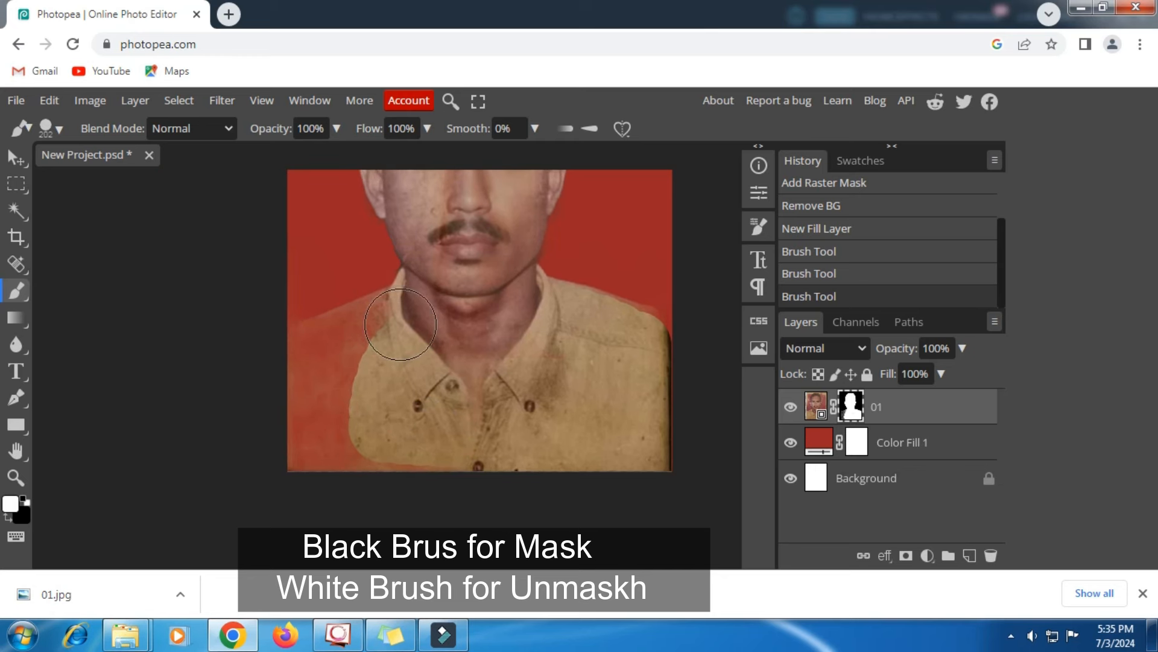
mouse_move(400, 324)
mouse_down()
mouse_move(300, 365)
mouse_move(300, 457)
mouse_move(389, 410)
mouse_move(384, 390)
mouse_move(342, 417)
mouse_move(388, 460)
mouse_move(525, 460)
mouse_move(510, 423)
mouse_up()
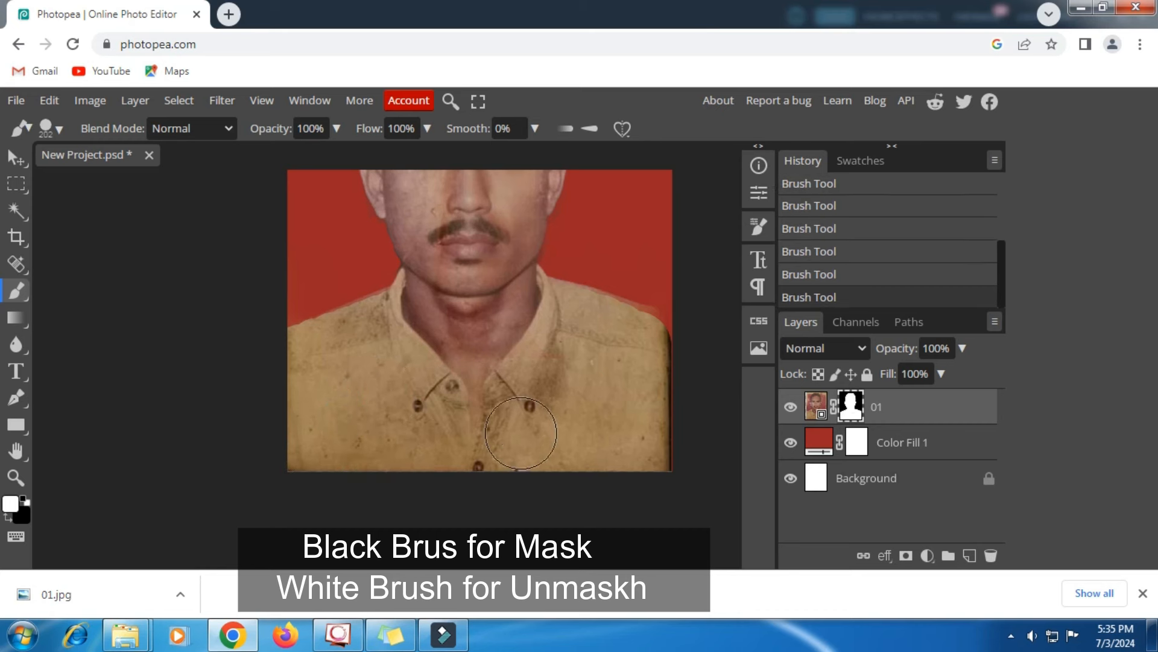
mouse_move(471, 317)
mouse_down()
mouse_move(473, 372)
mouse_move(462, 374)
mouse_up()
scroll(474, 372, up, 3)
scroll(465, 399, down, 4)
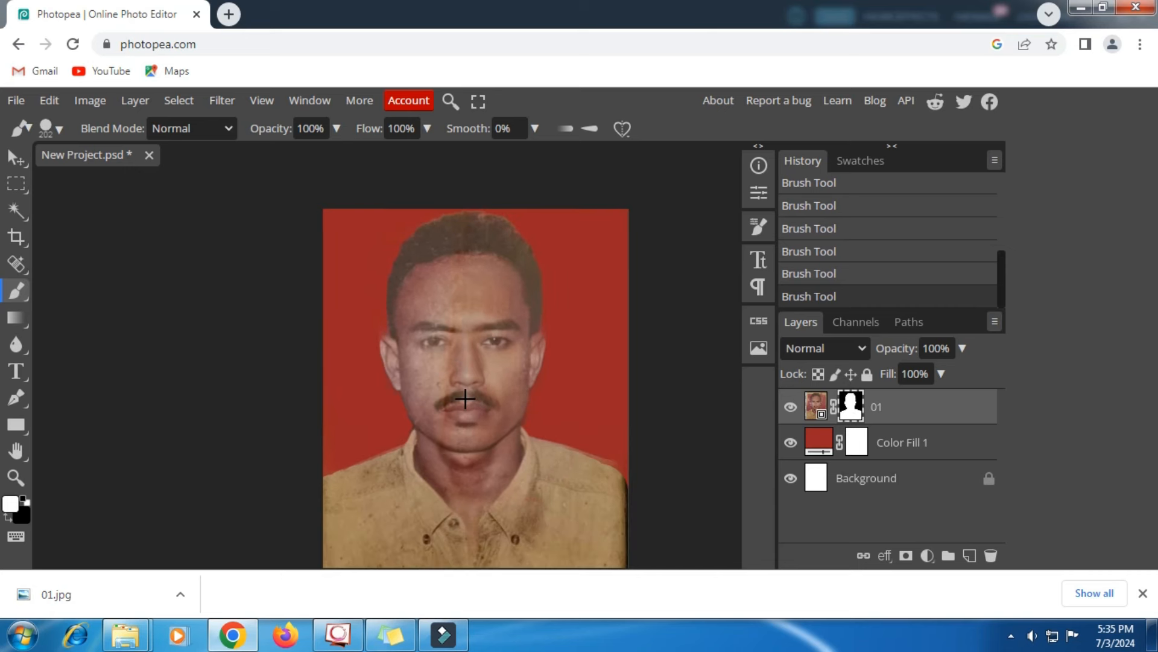
scroll(466, 399, down, 1)
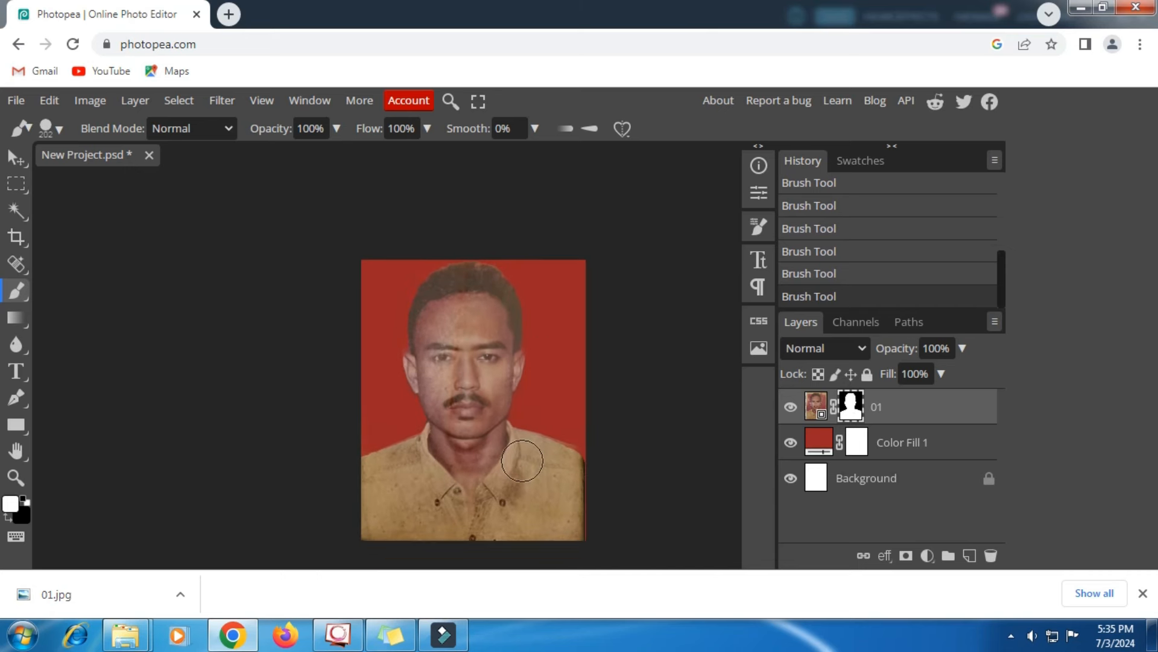
Step: Export the red-background portrait as a JPG named 02
click(16, 101)
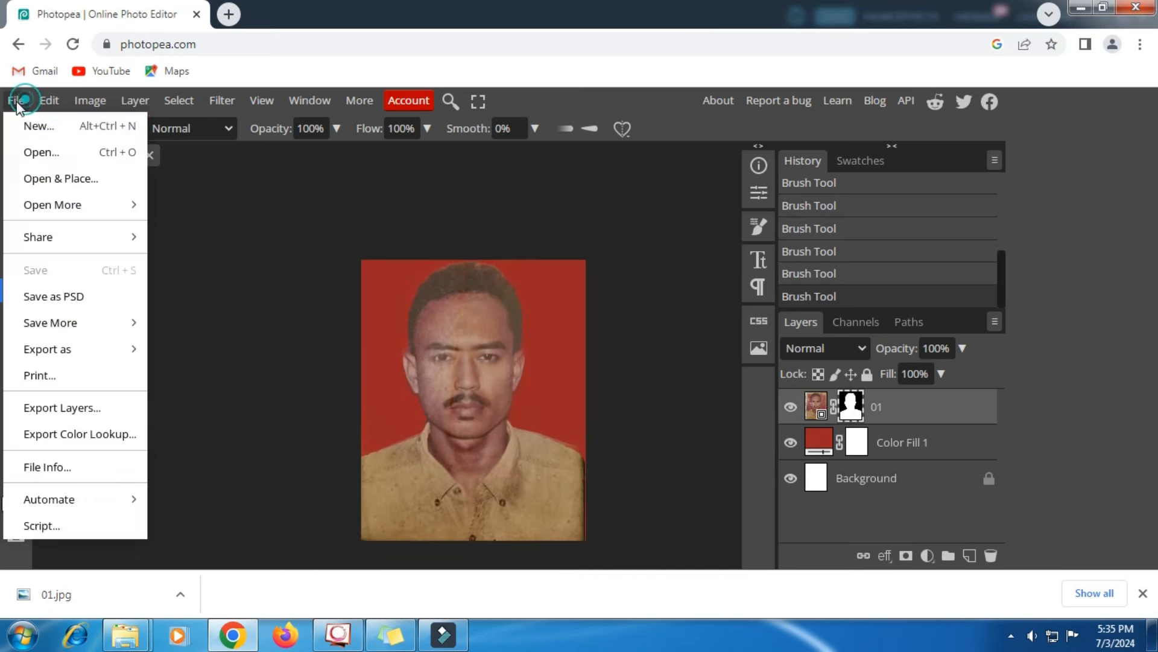
mouse_move(92, 349)
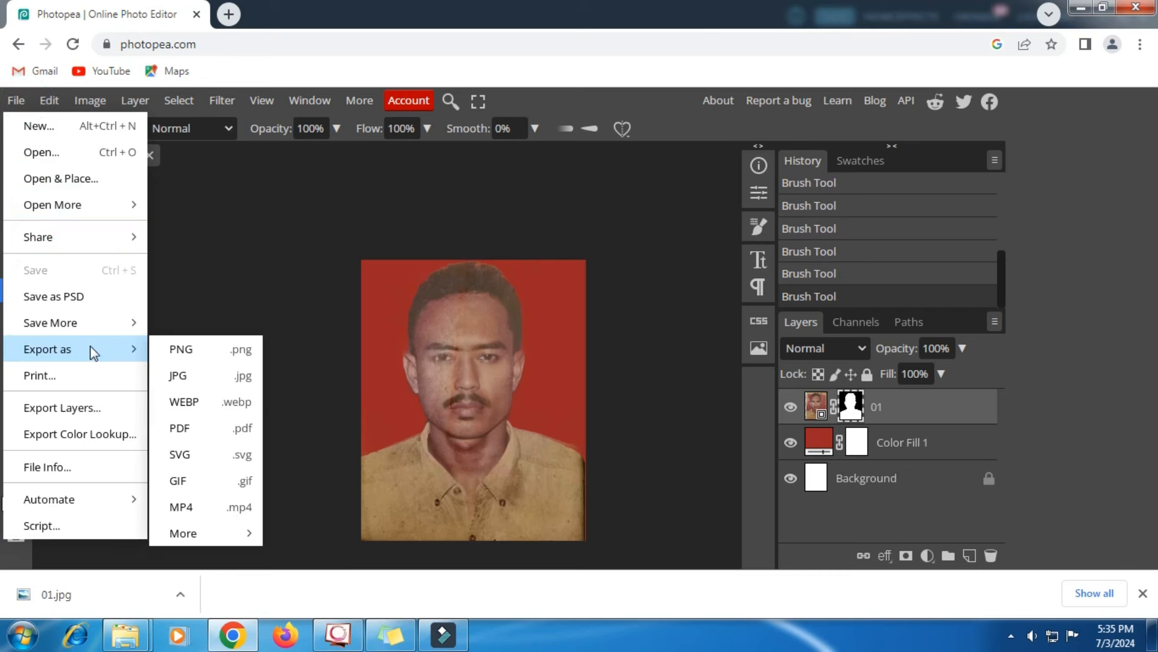
click(201, 367)
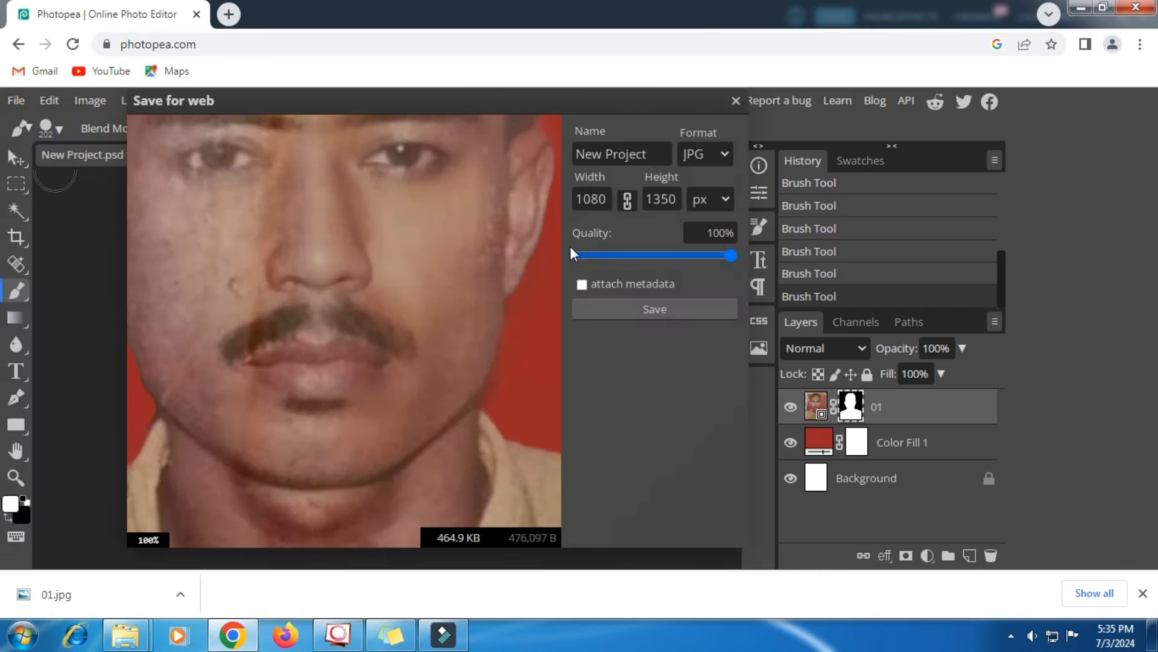
triple_click(620, 154)
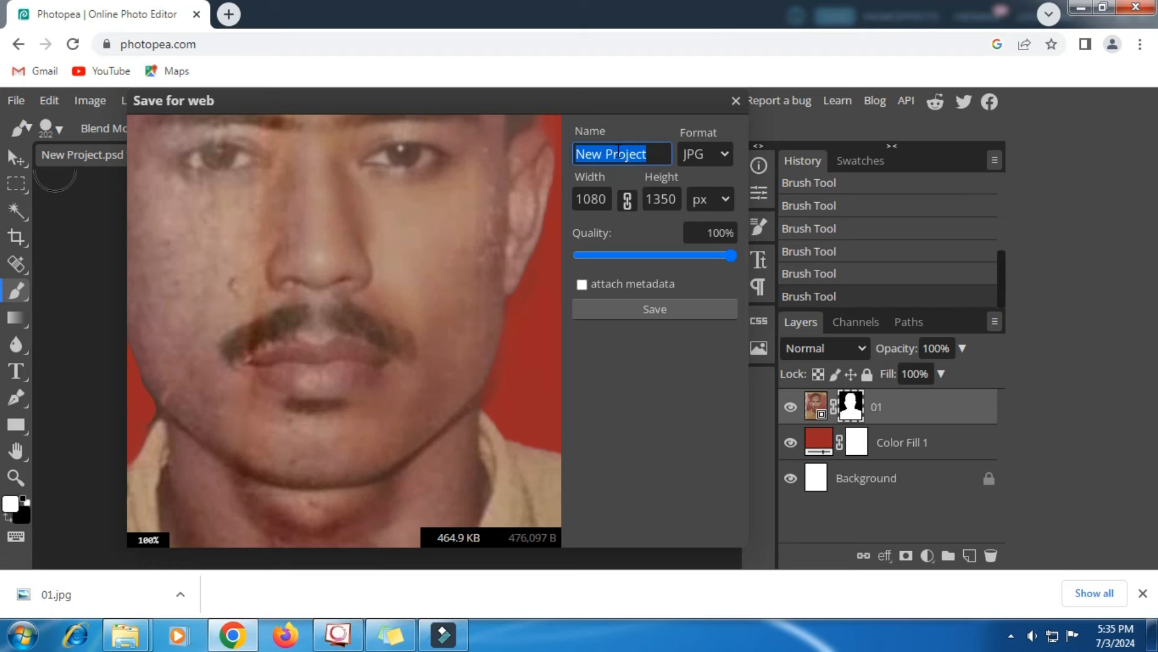
text(02)
click(645, 310)
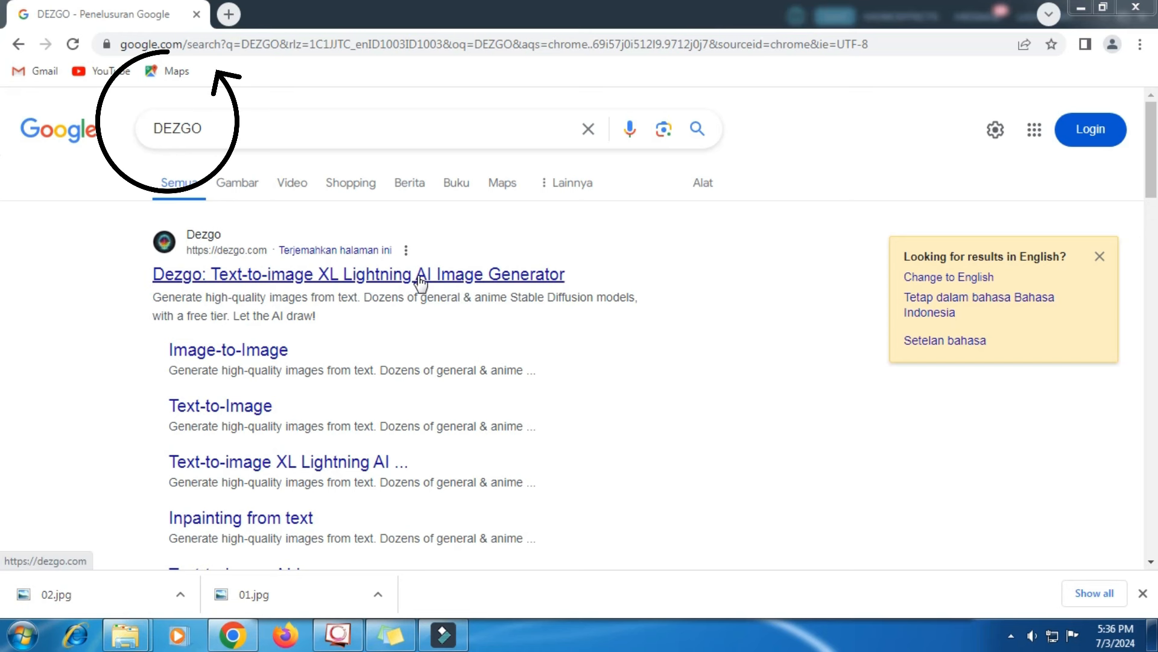
Step: Open the Dezgo website from the Google results and go to its Controlled Text-to-Image generator
click(420, 279)
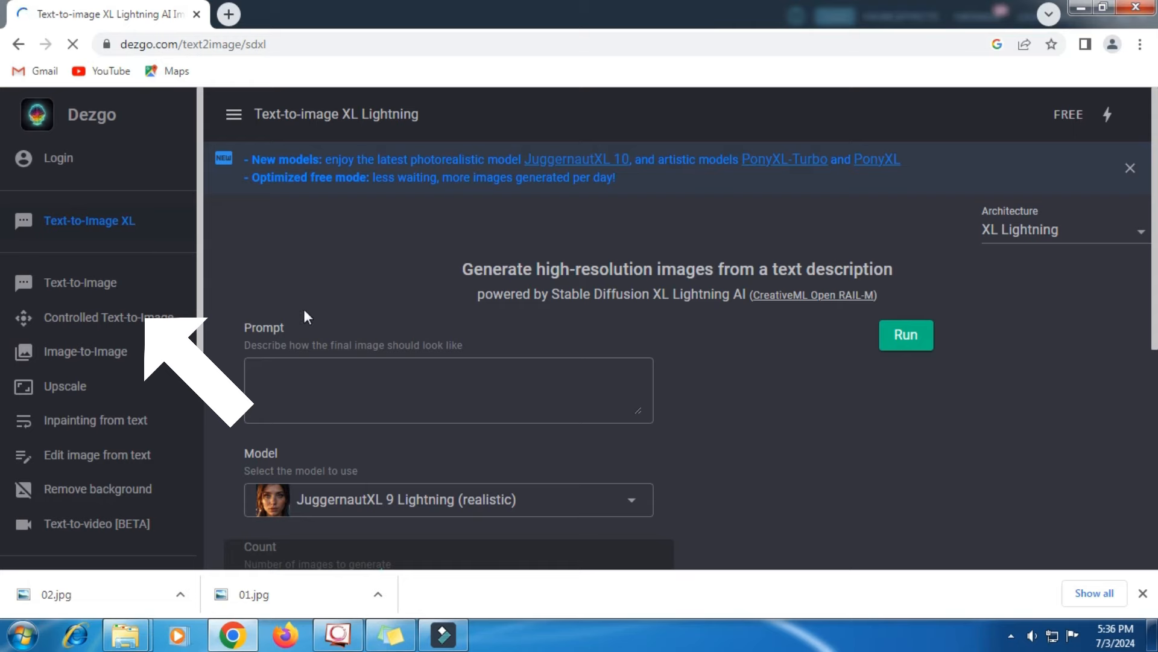
scroll(304, 312, down, 3)
click(132, 325)
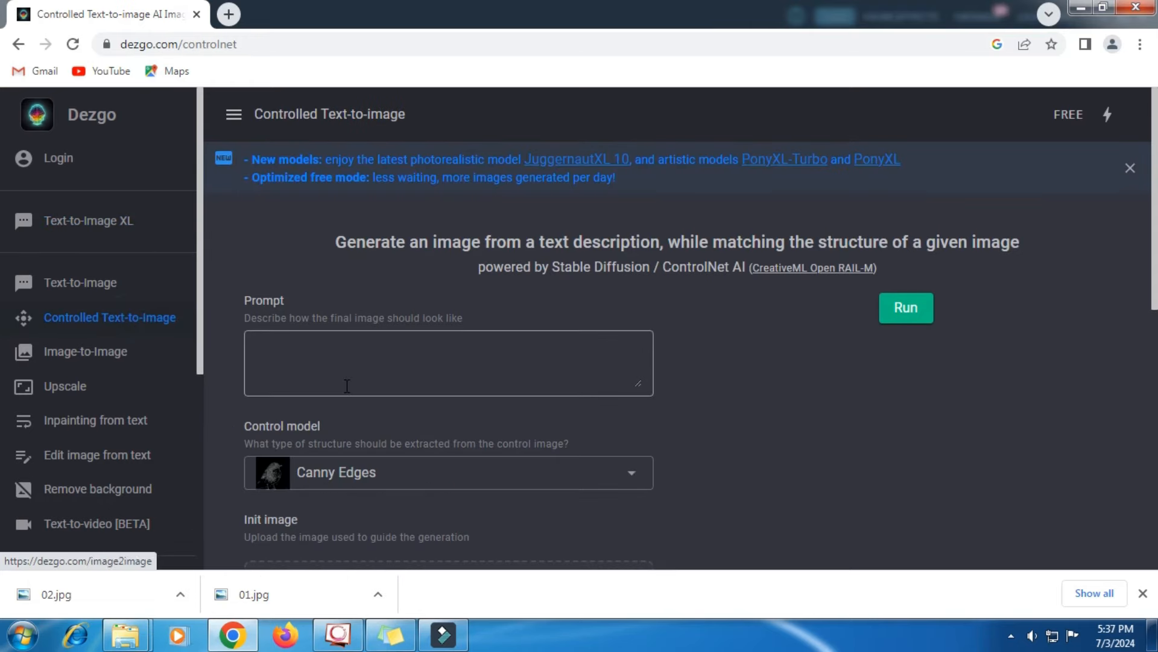
Step: Copy the prompt starting "indonesian man, detail eyes, detail nose, detail mouth" from the sticky note into Dezgo's Prompt field
click(344, 345)
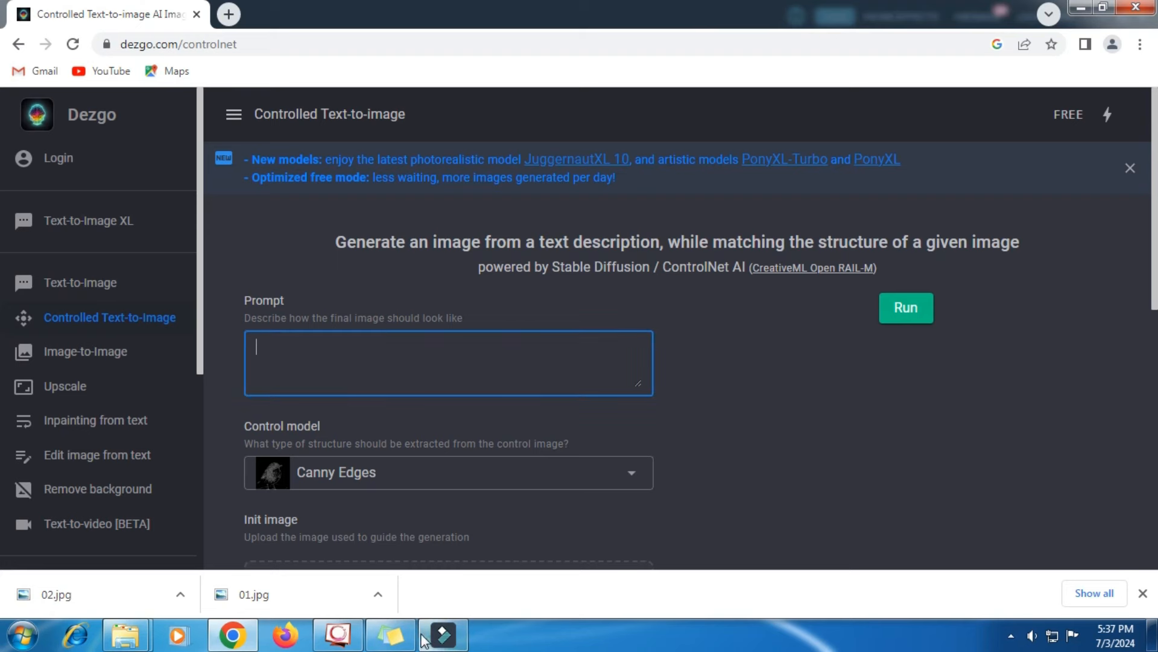
click(391, 634)
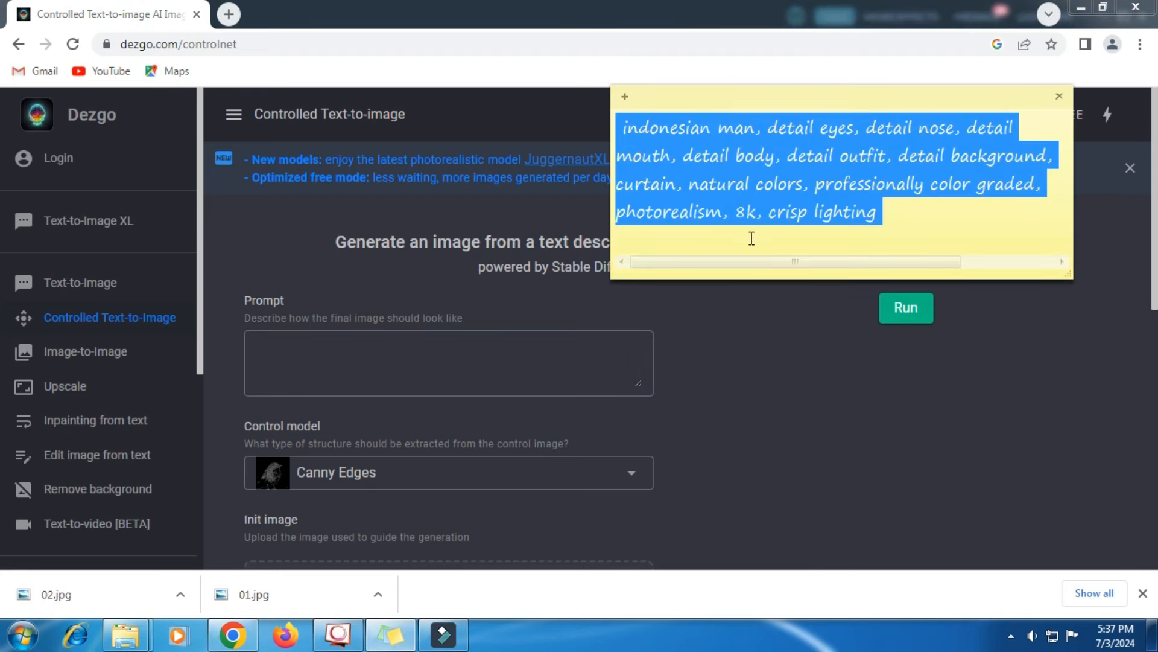
right_click(706, 184)
click(747, 212)
click(418, 333)
click(414, 336)
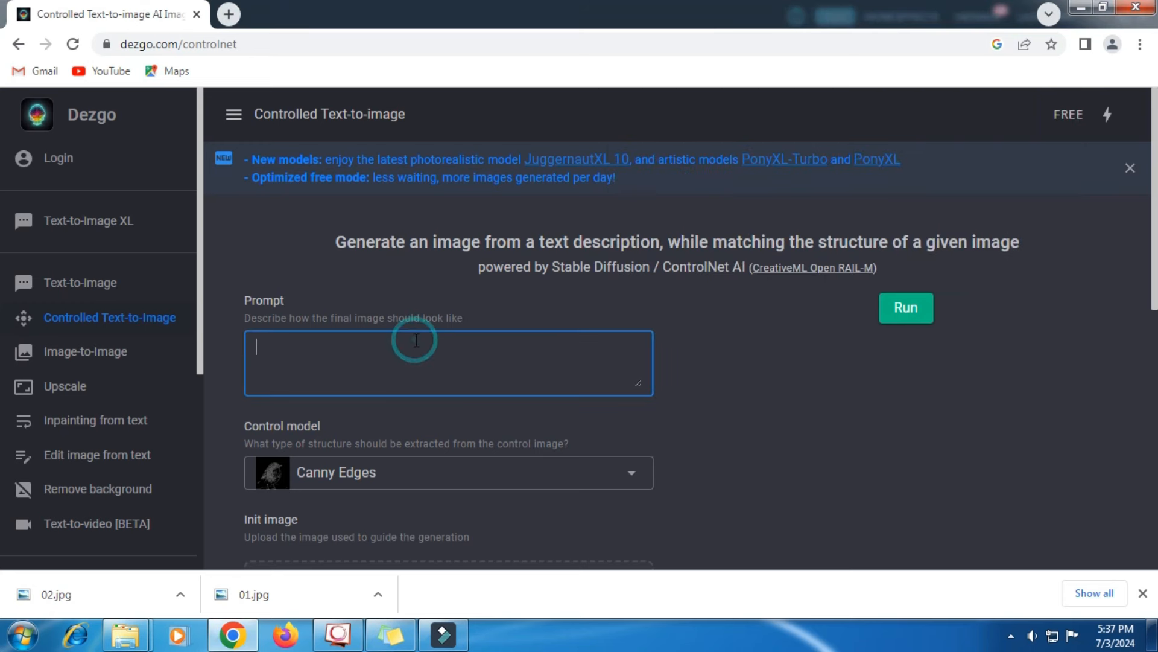
right_click(415, 340)
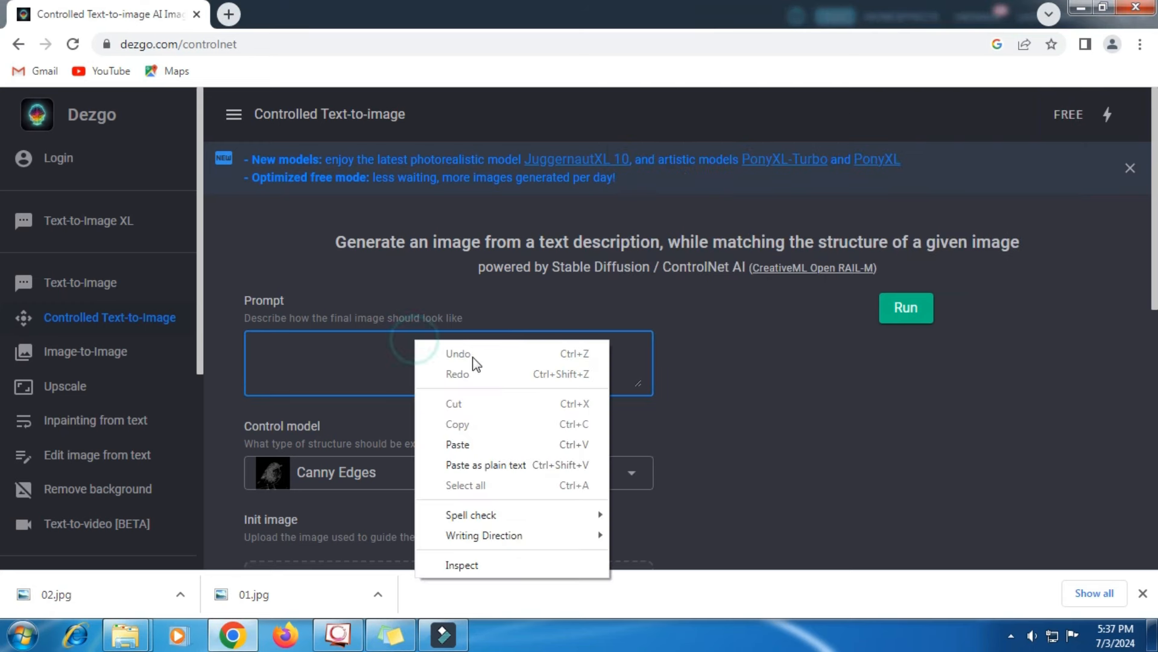
click(476, 444)
Step: Set the control model to Line Art and upload the image 02 from Downloads as the init image
scroll(483, 362, down, 1)
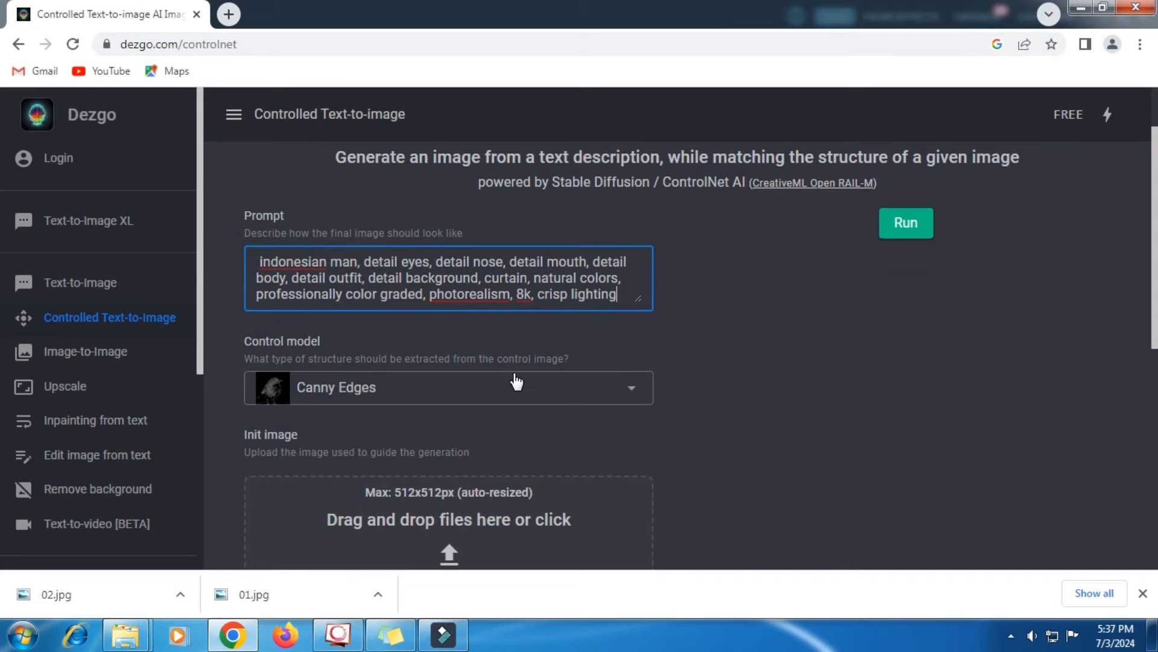
click(641, 389)
click(418, 316)
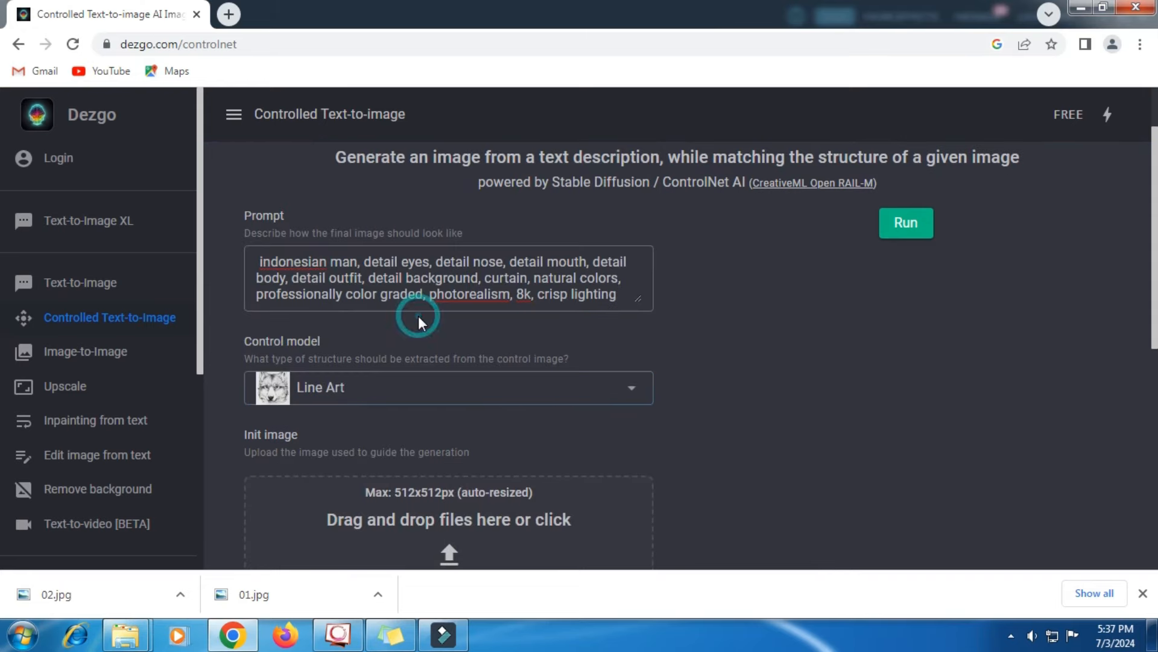
scroll(418, 317, down, 4)
click(449, 310)
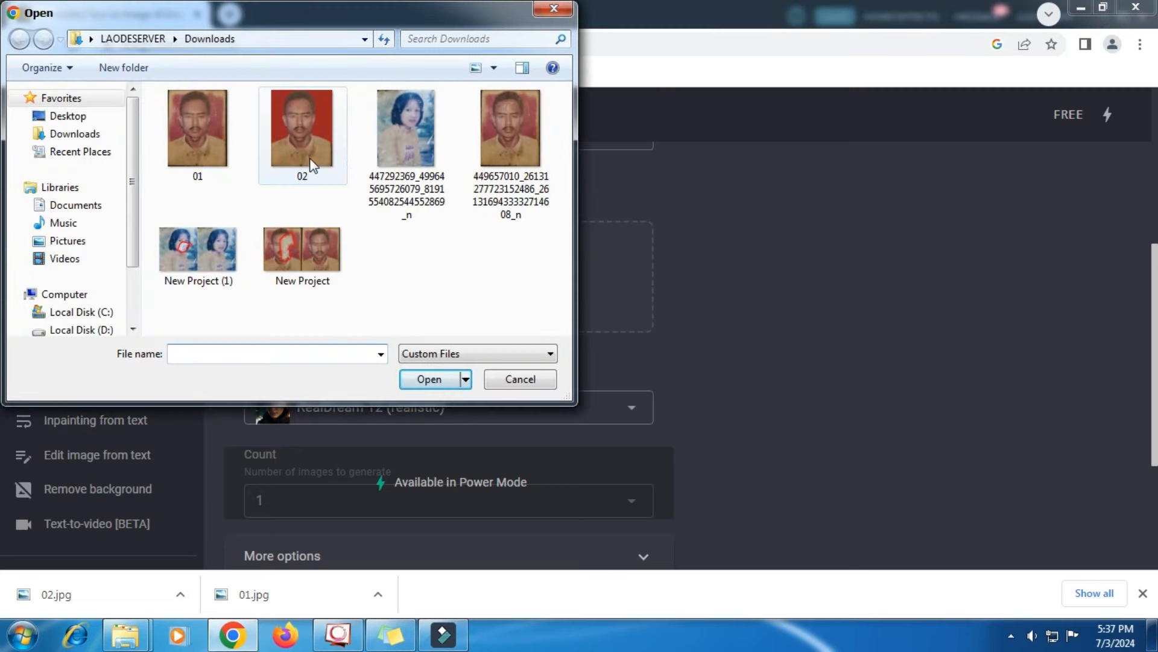
click(299, 145)
click(426, 379)
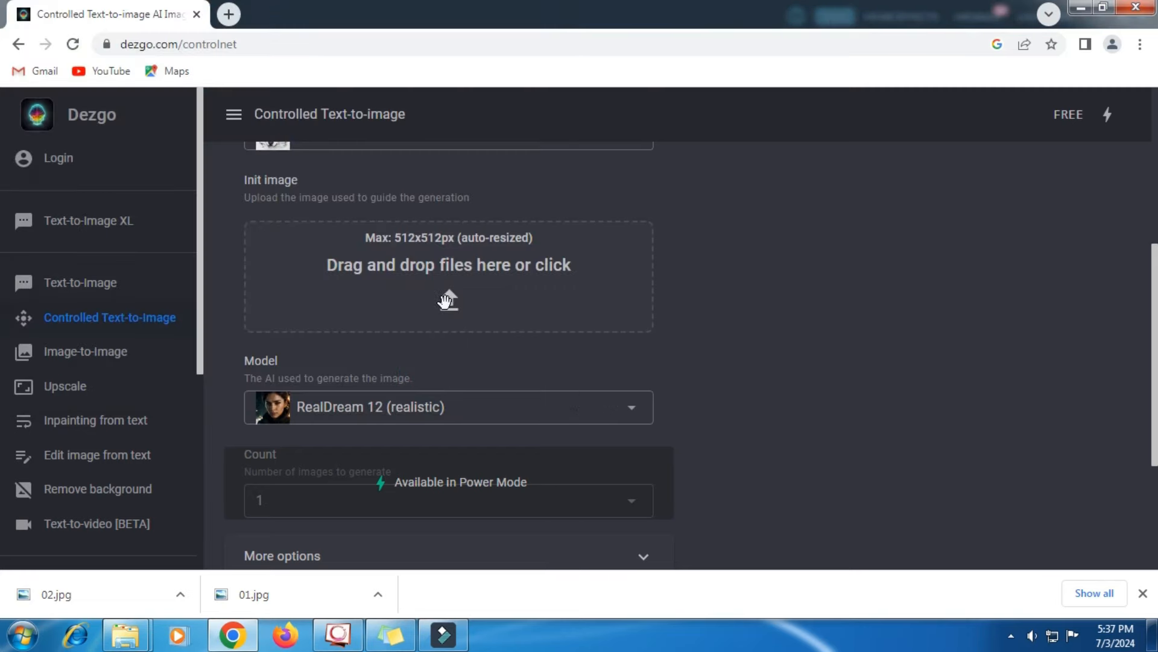
Step: Choose the AbsoluteReality 1.0 (realistic) model and set the resolution to portrait 448 × 576
scroll(443, 302, down, 5)
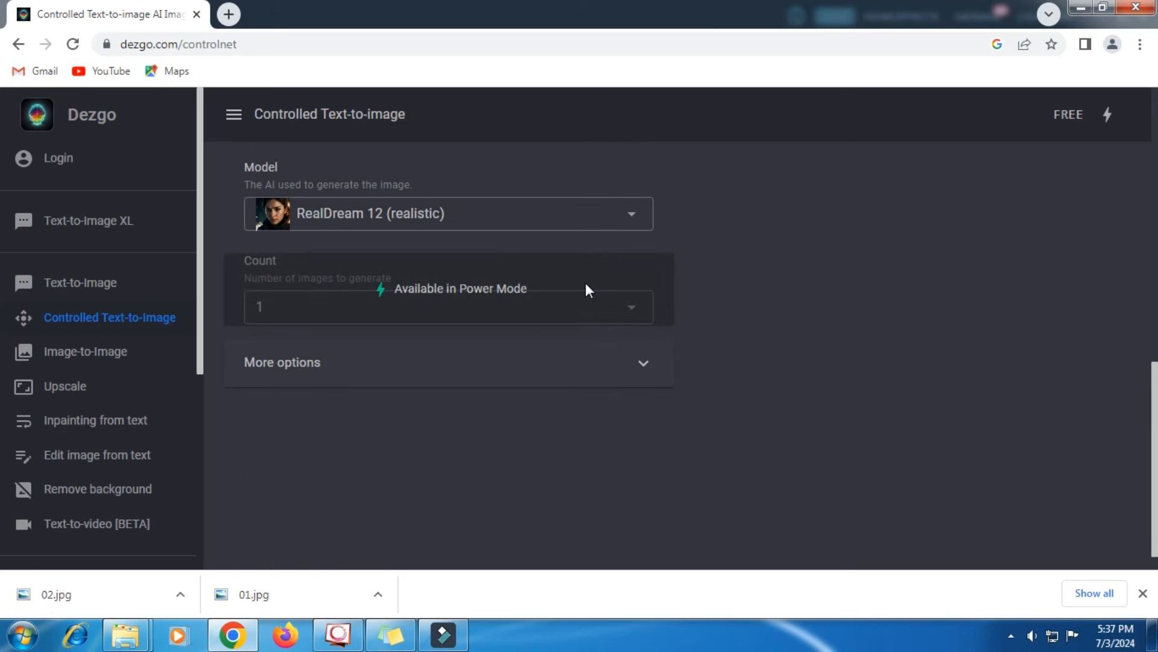
click(638, 221)
click(349, 346)
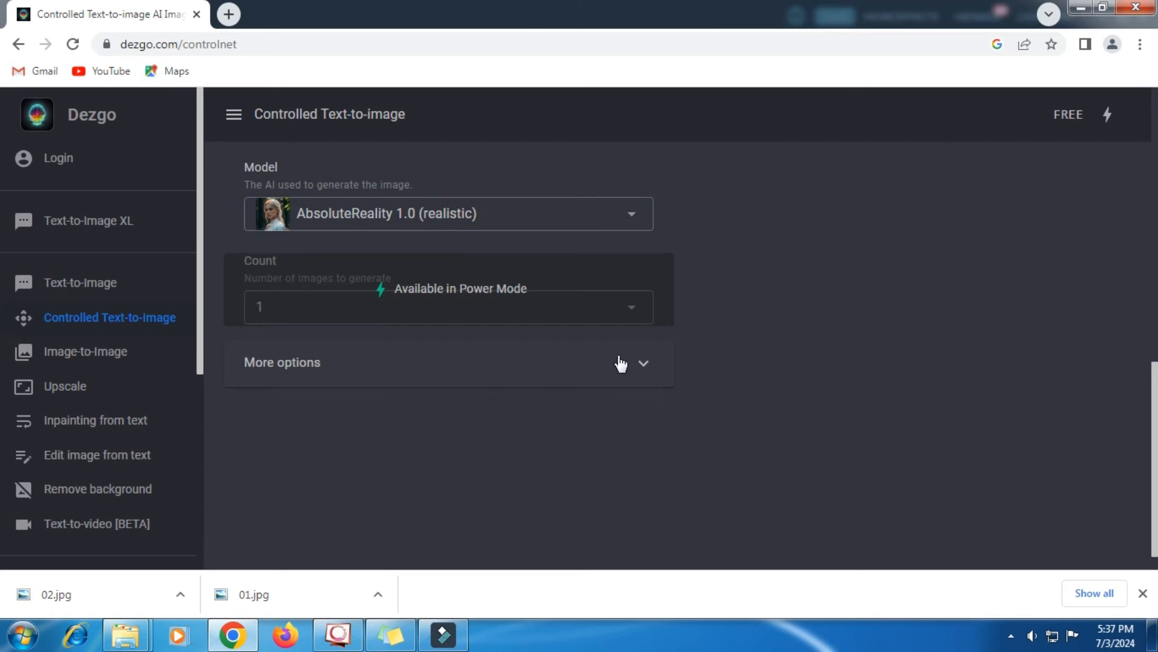
click(643, 364)
scroll(435, 404, down, 1)
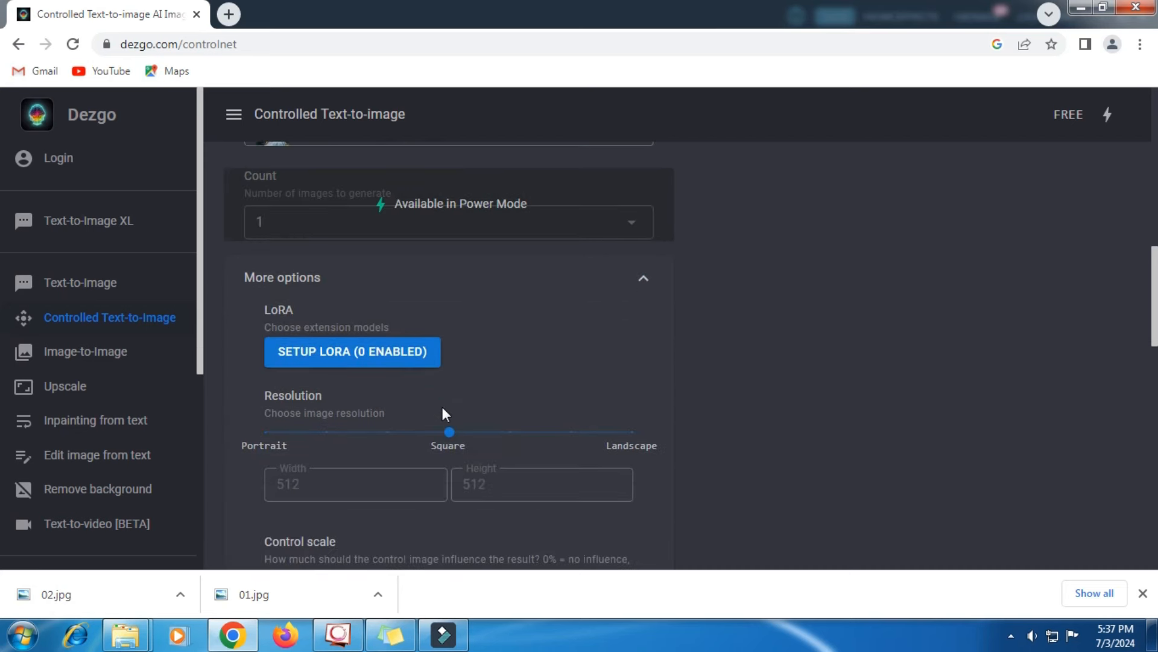
drag(451, 432, 389, 432)
Step: Set Guidance to 5.0 and run the image generation
scroll(388, 418, down, 8)
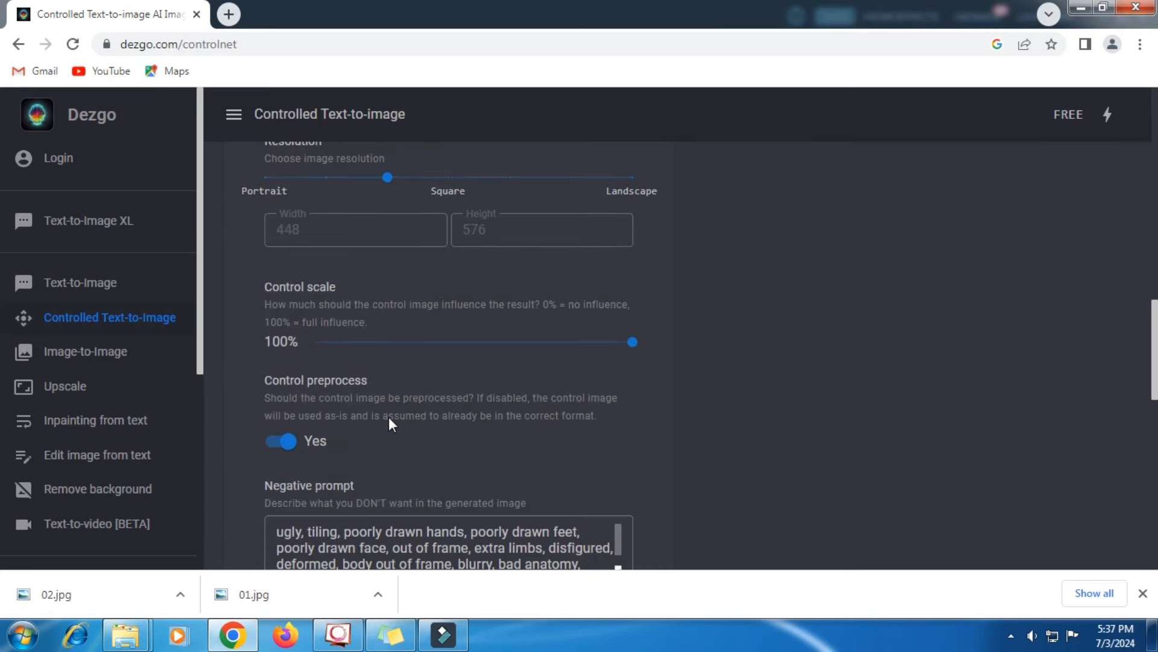
drag(406, 432, 372, 434)
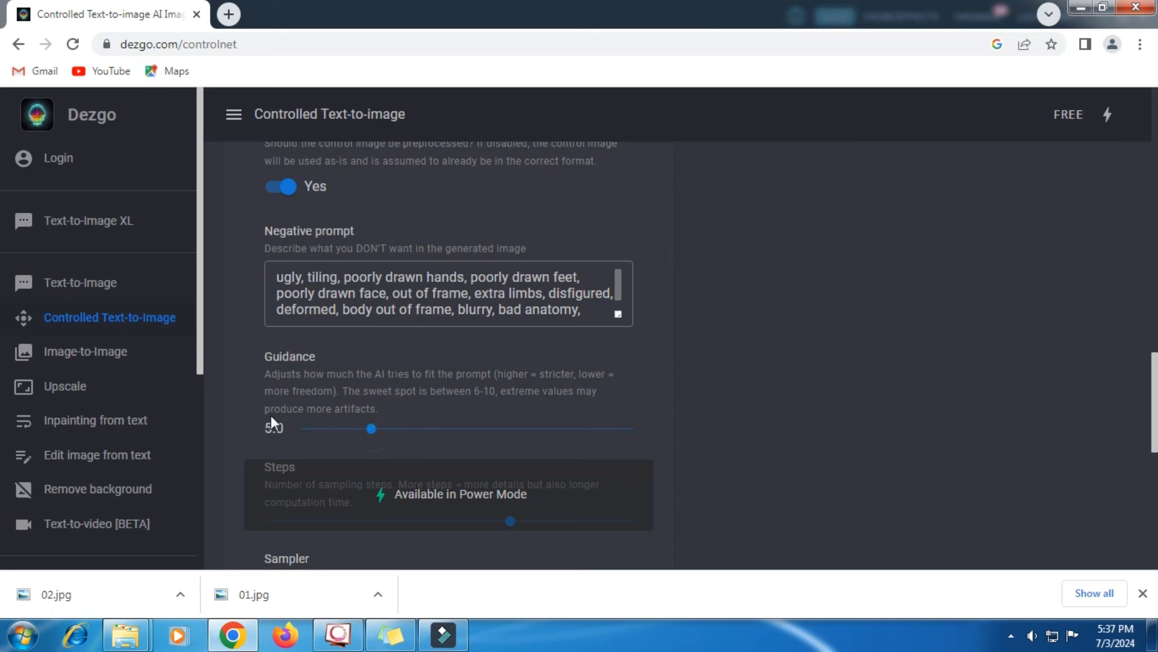
scroll(700, 361, up, 15)
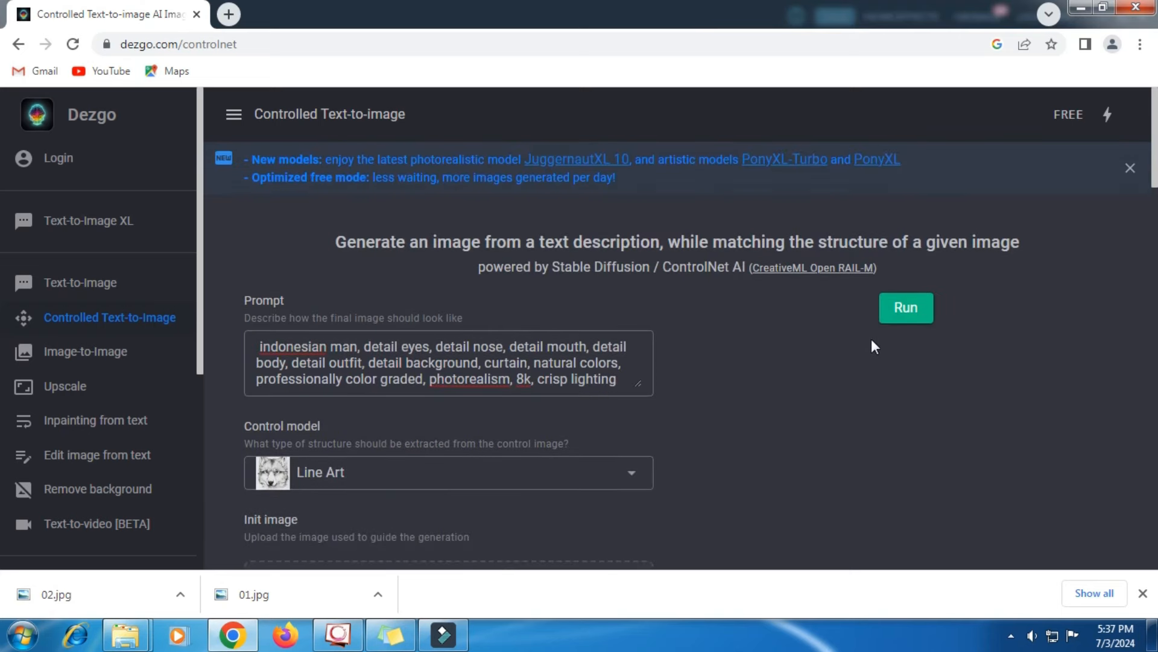
click(905, 318)
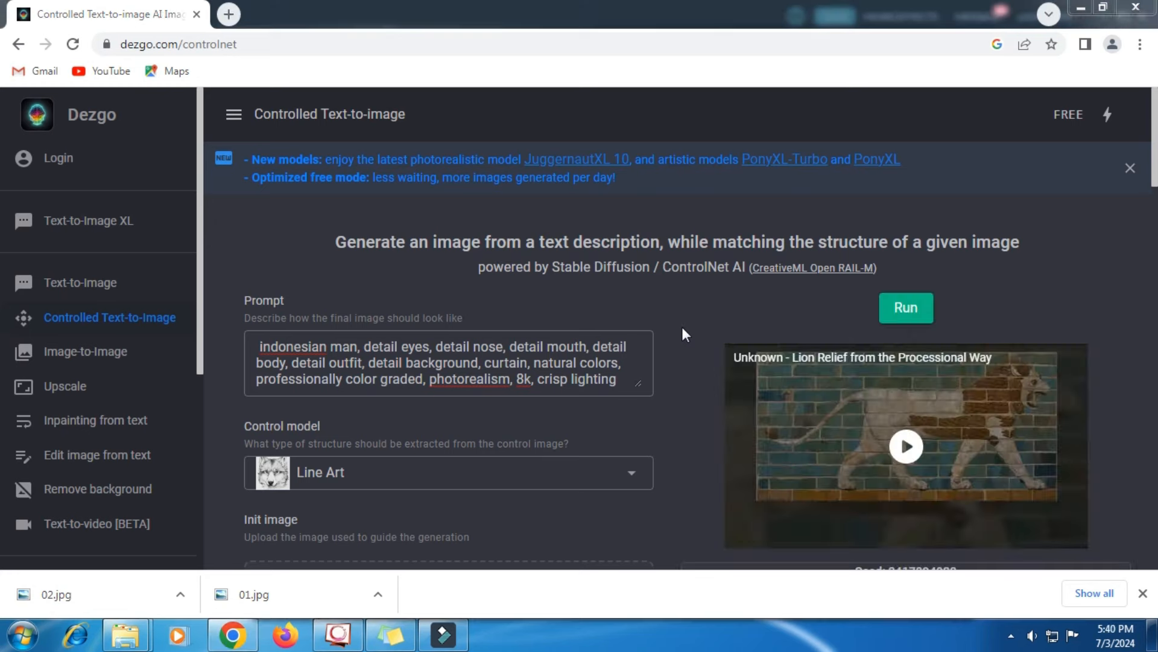
scroll(690, 335, down, 10)
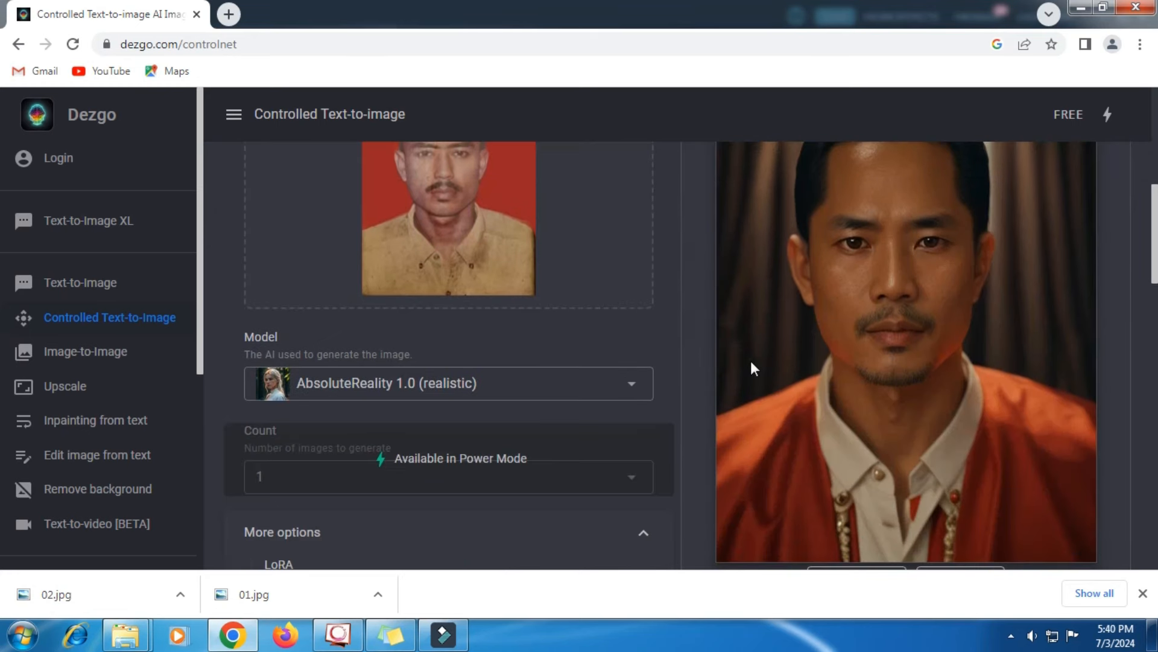
scroll(912, 358, down, 2)
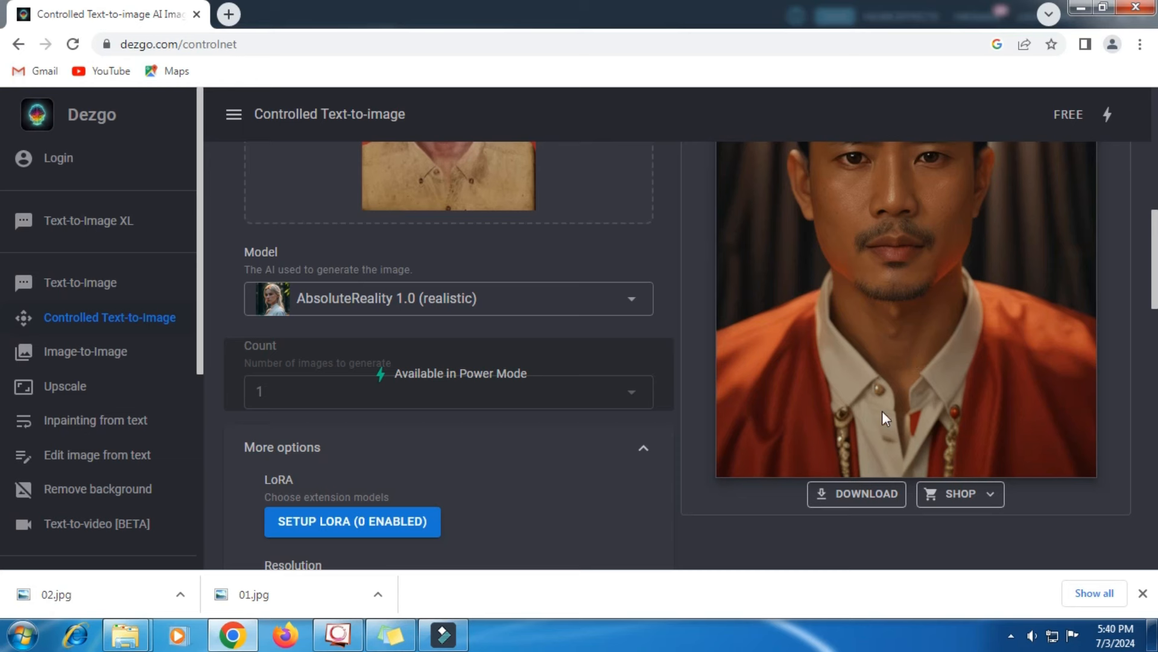
Step: Download the generated portrait and upload that indonesian_man_detail_eyes file from Downloads to Dezgo's Upscale tool
click(853, 501)
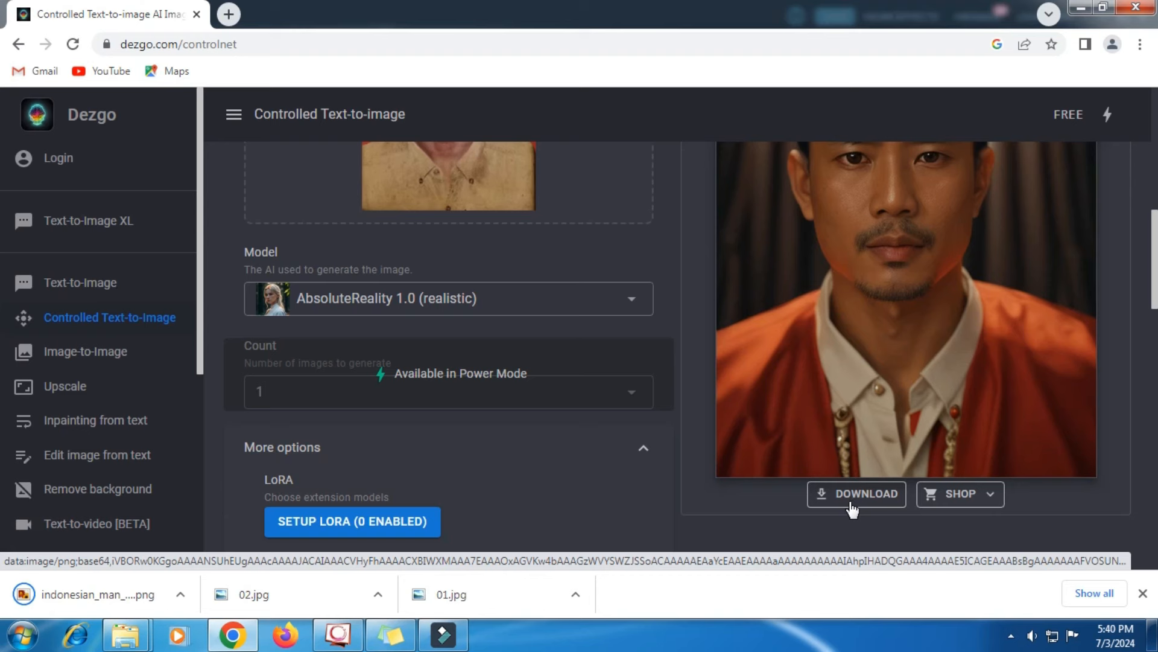
click(60, 385)
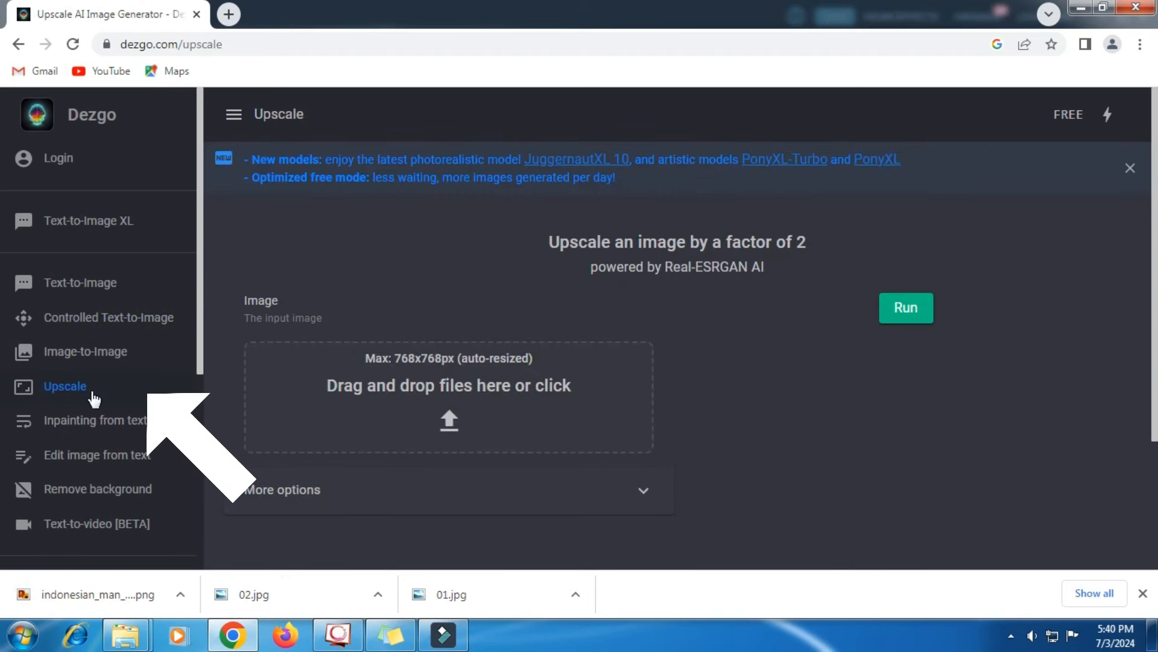
click(439, 383)
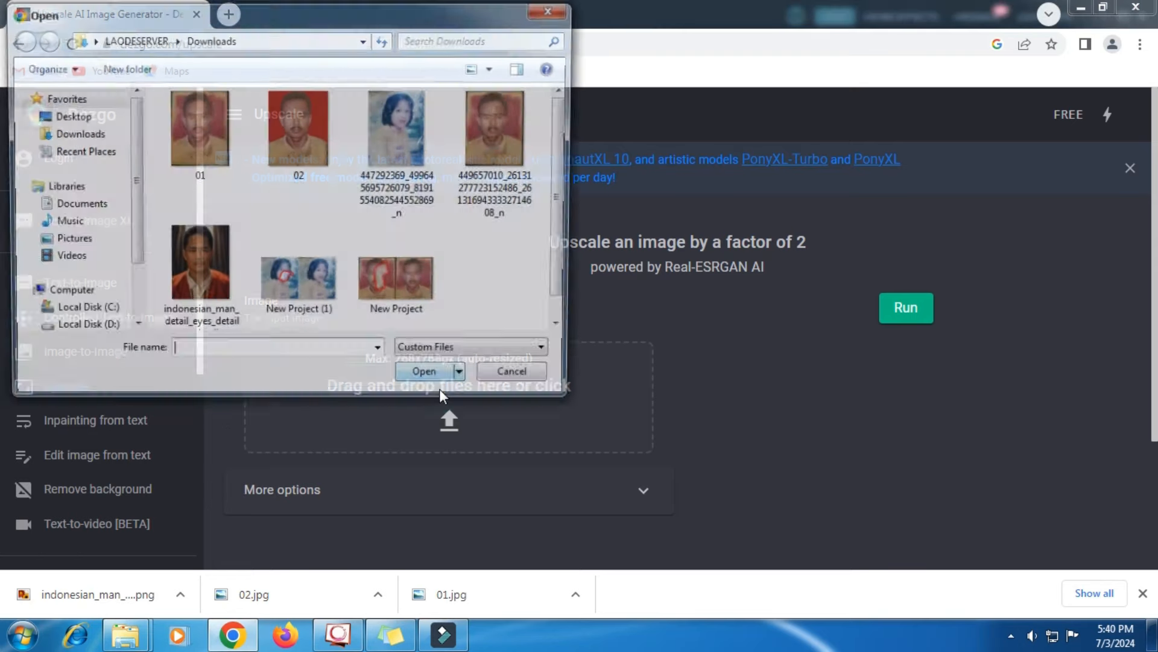
click(206, 270)
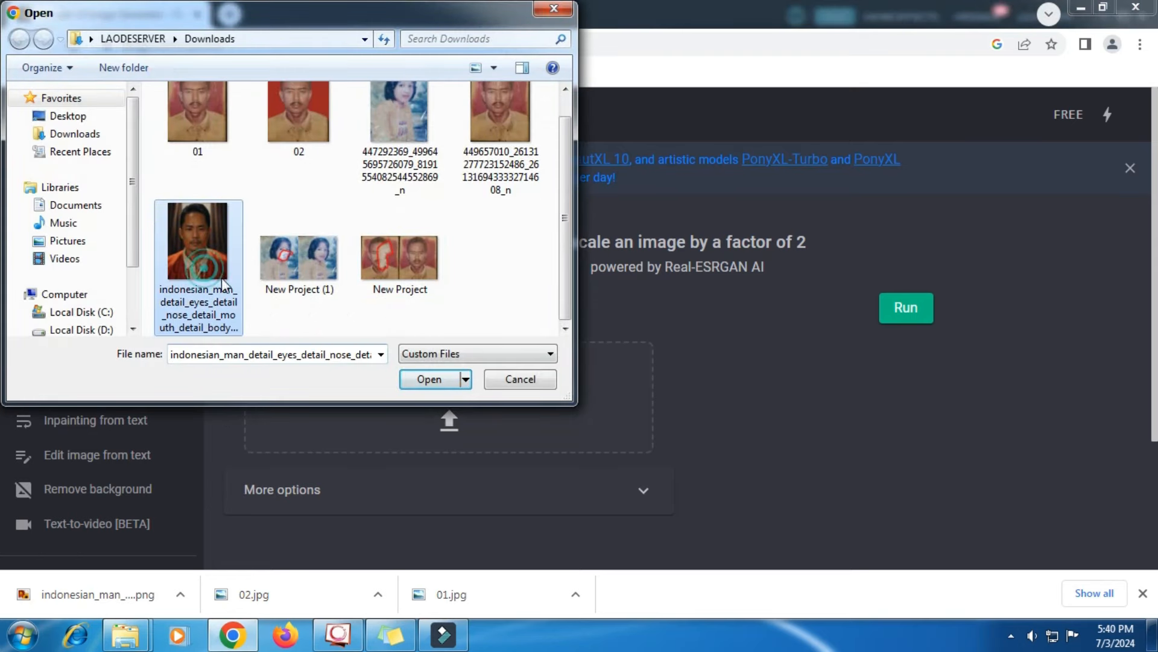
click(417, 377)
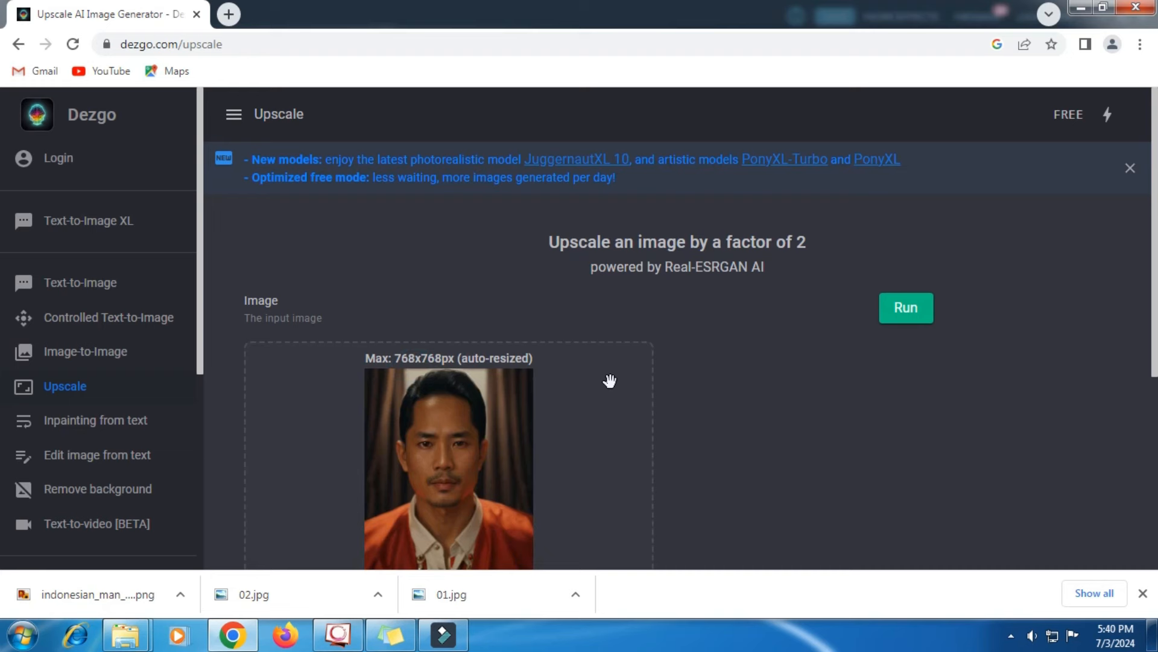
Step: Run the 2x upscale on the uploaded portrait and download the upscaled image
click(910, 306)
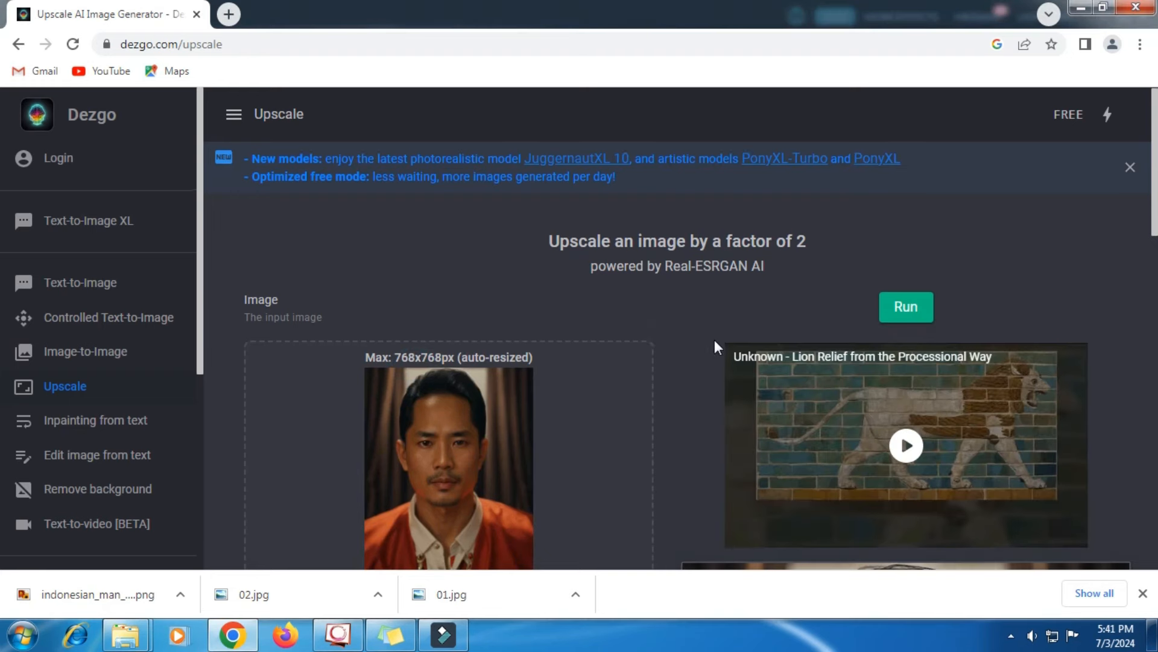
scroll(714, 341, down, 5)
scroll(714, 348, down, 6)
click(857, 306)
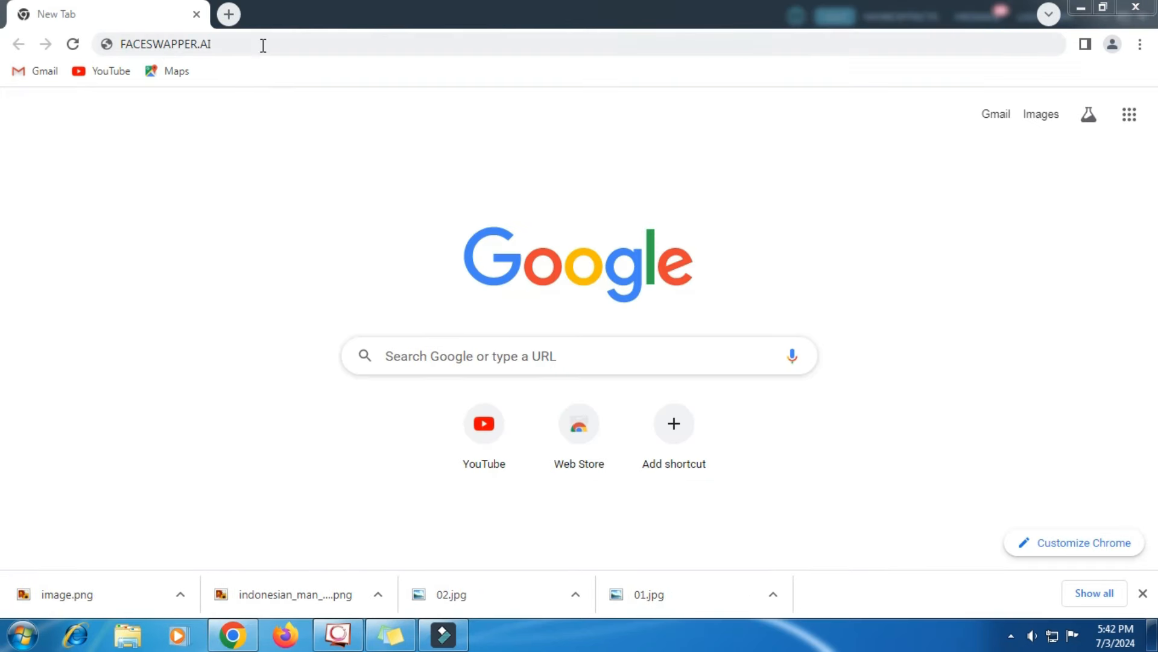
Step: Go to the website faceswapper.ai and open its image face swap tool
click(263, 45)
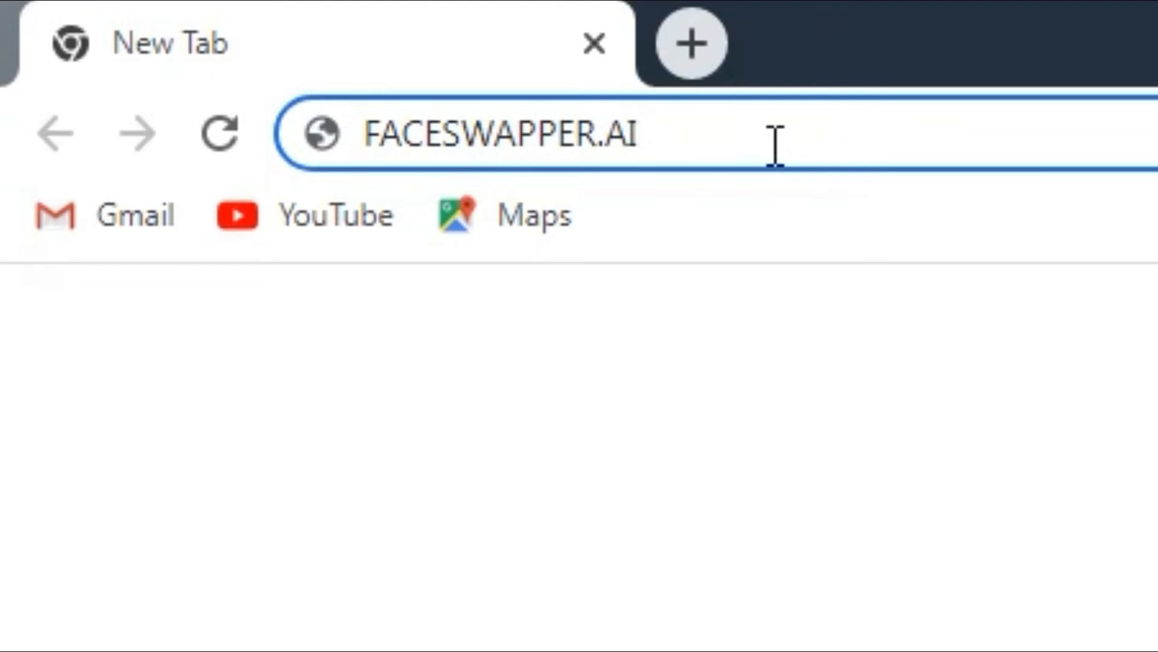
drag(775, 145, 310, 154)
click(730, 136)
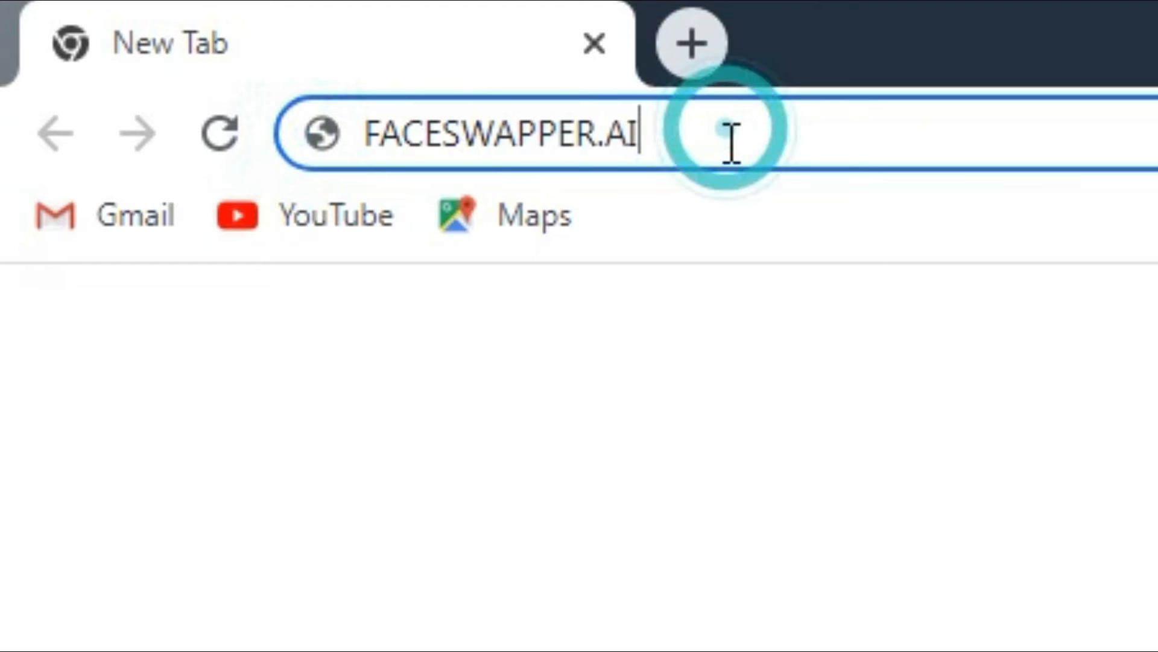
key(Return)
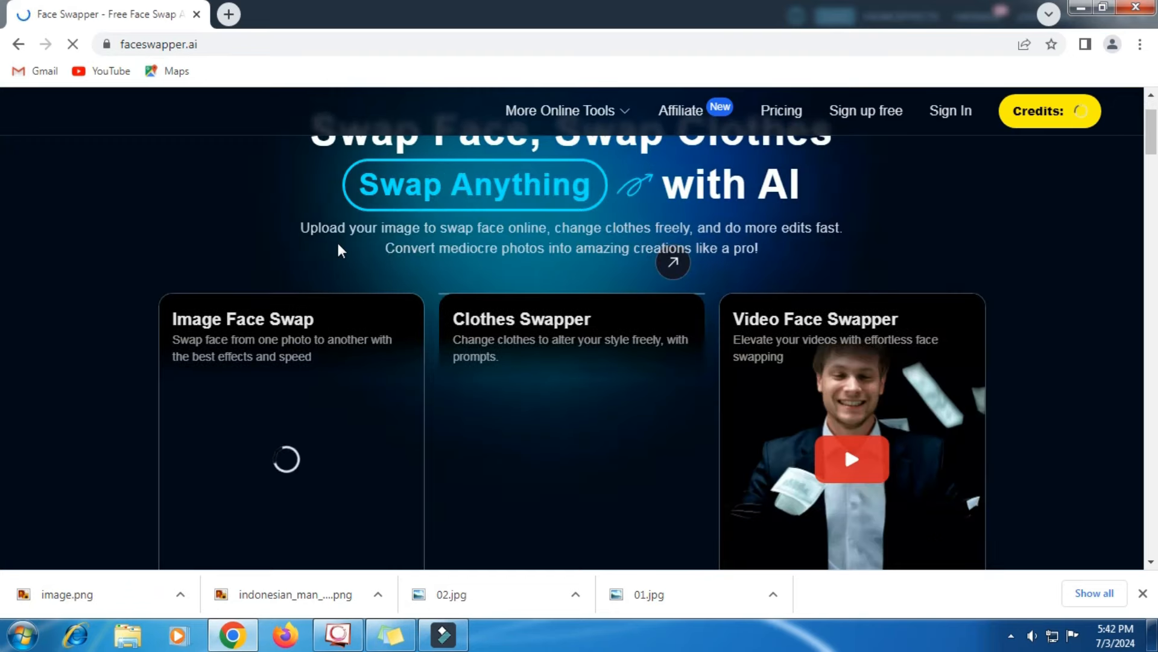
scroll(336, 240, down, 4)
scroll(338, 243, down, 12)
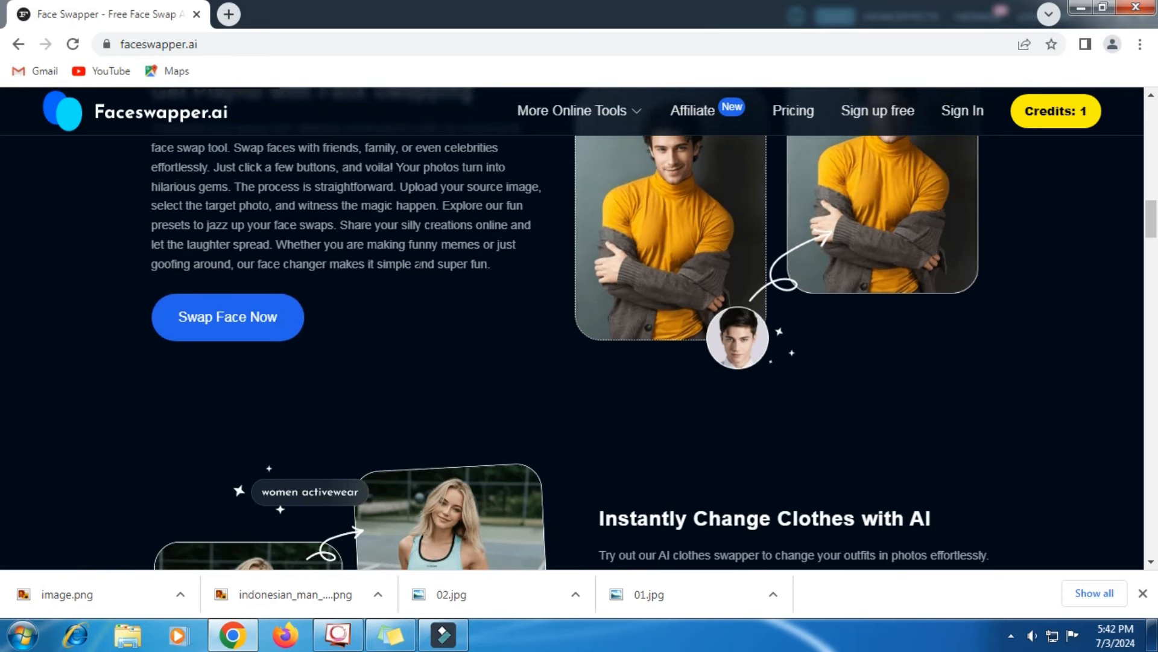
click(271, 320)
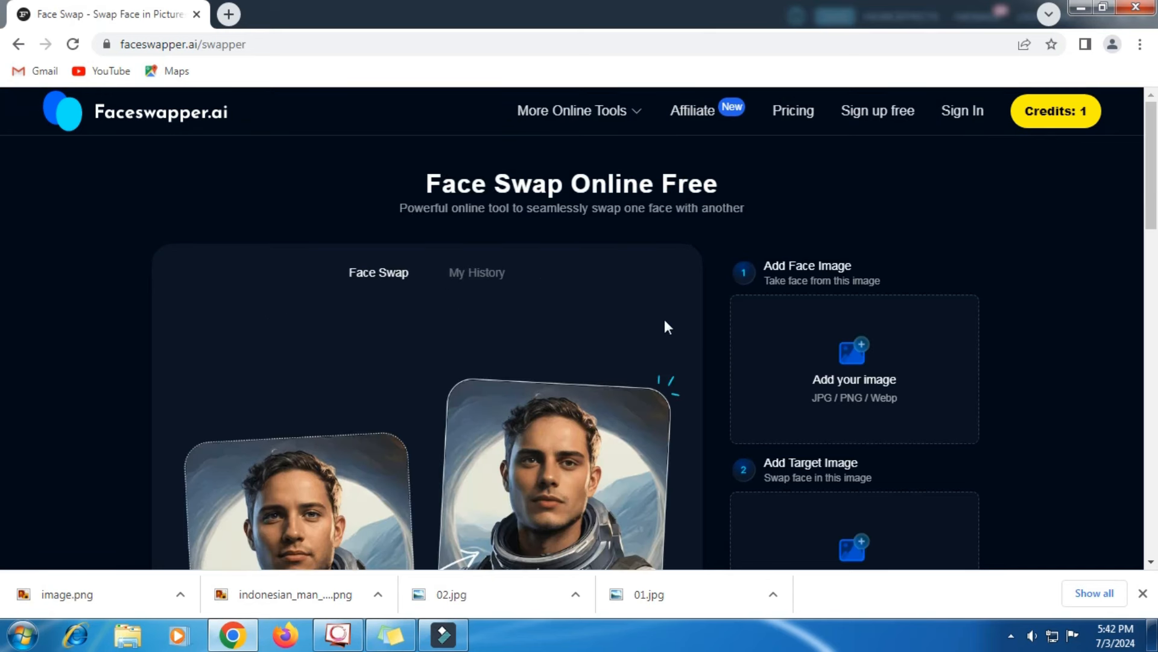
Step: Add the restored red-background portrait 02 from Downloads as the face image
scroll(777, 361, down, 2)
click(810, 299)
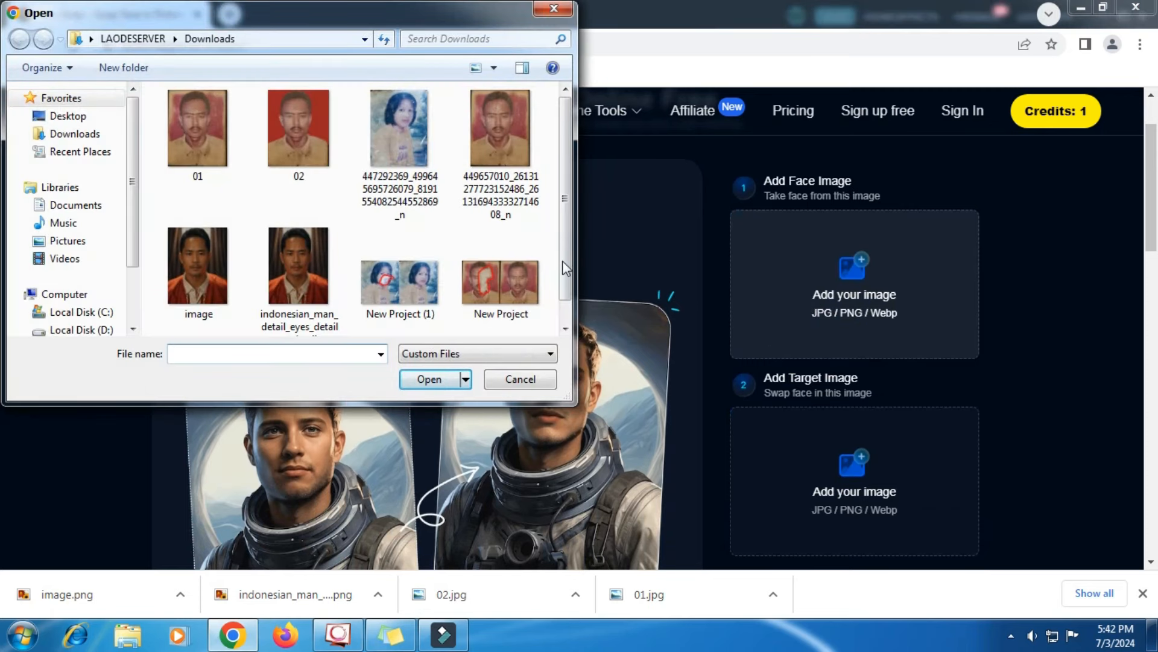
click(300, 145)
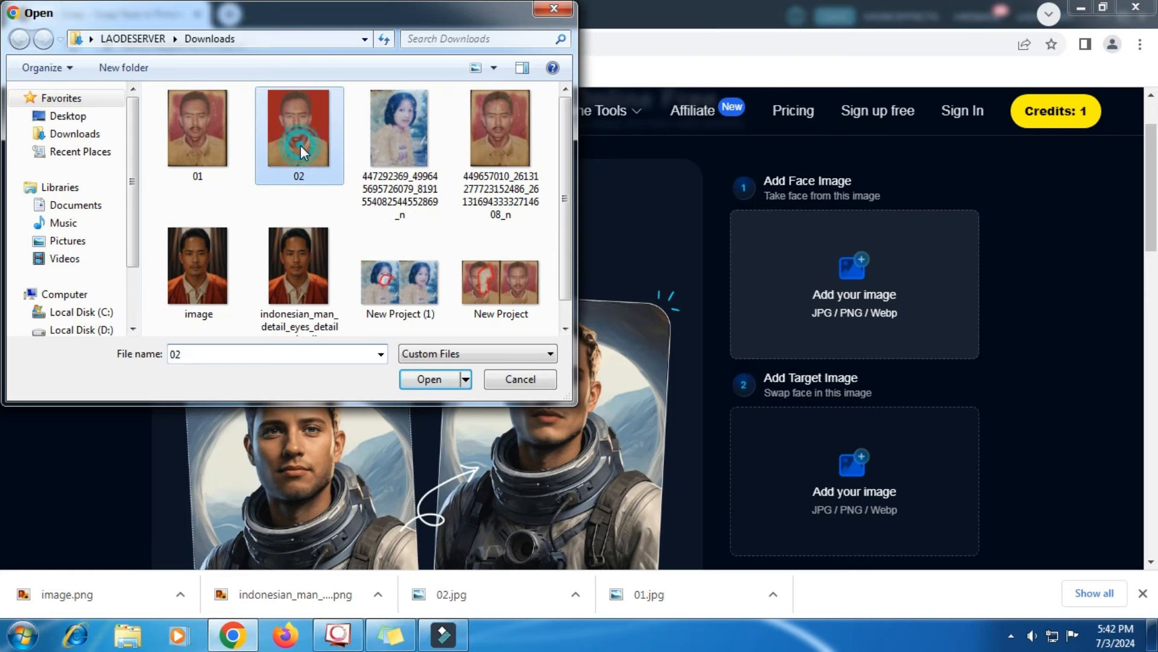
click(436, 380)
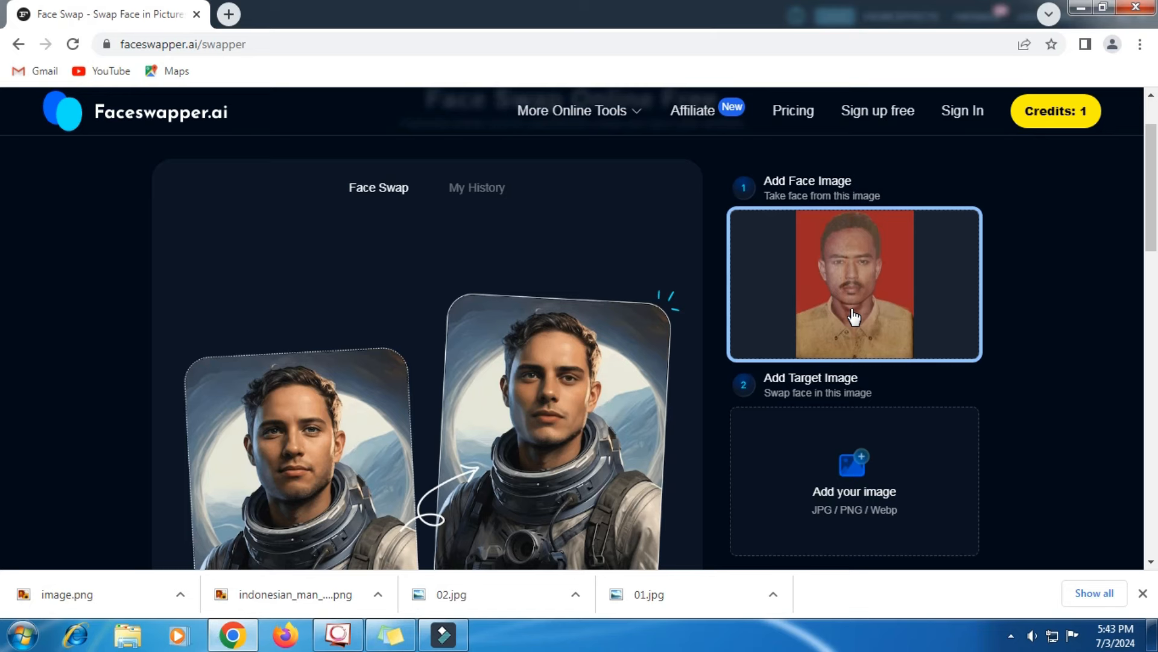
Step: Add the upscaled portrait named image from Downloads as the target image
scroll(859, 383, down, 2)
click(780, 379)
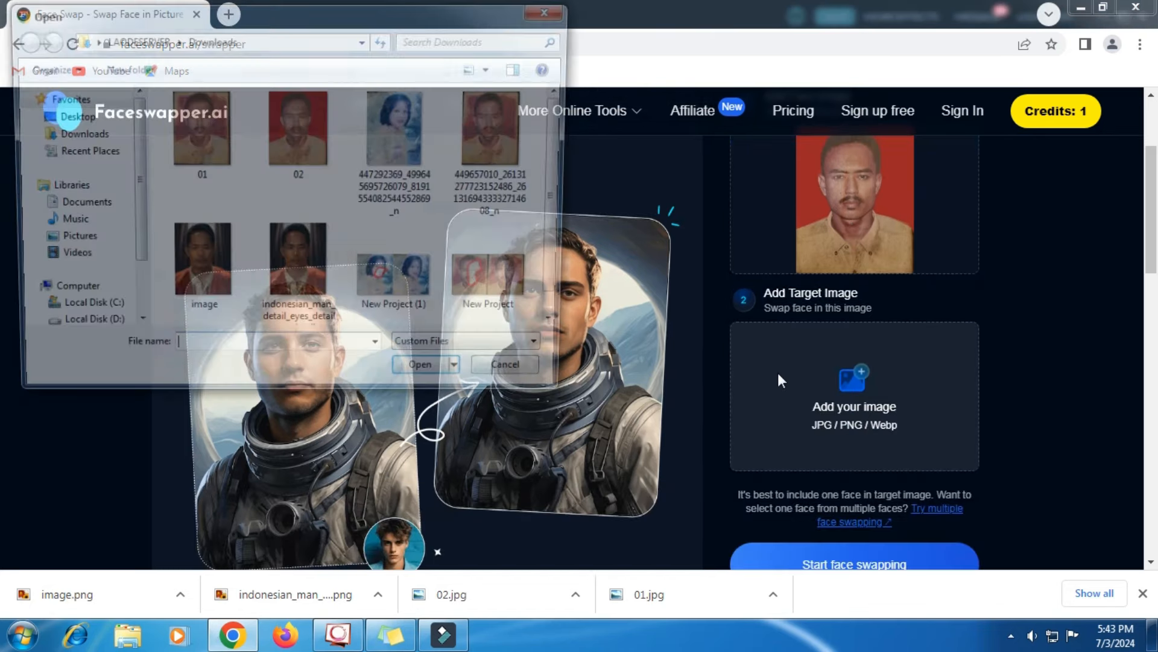
click(199, 281)
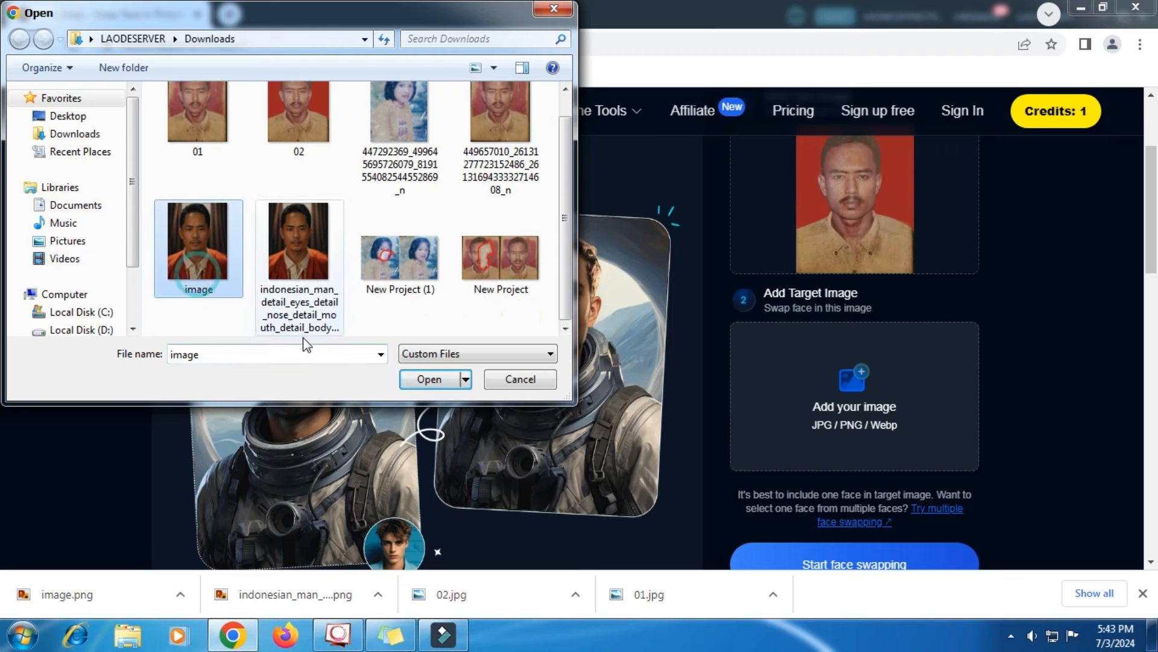
click(430, 379)
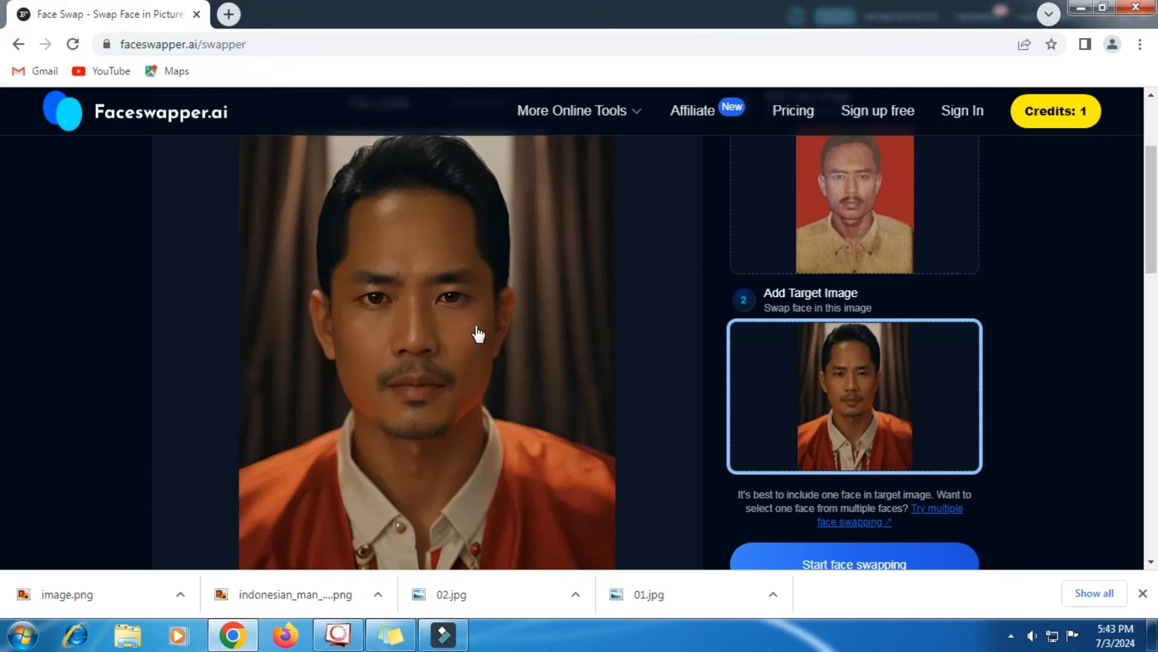
Step: Run the face swap on the two uploaded portraits and download the swapped result
scroll(670, 338, down, 3)
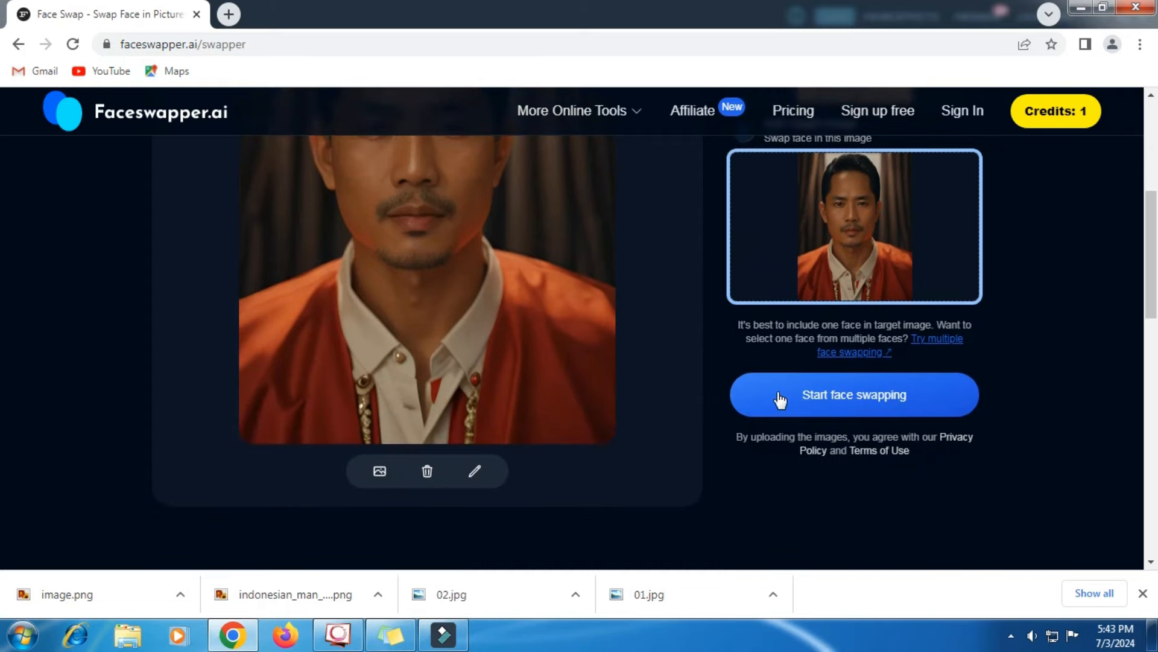
click(802, 398)
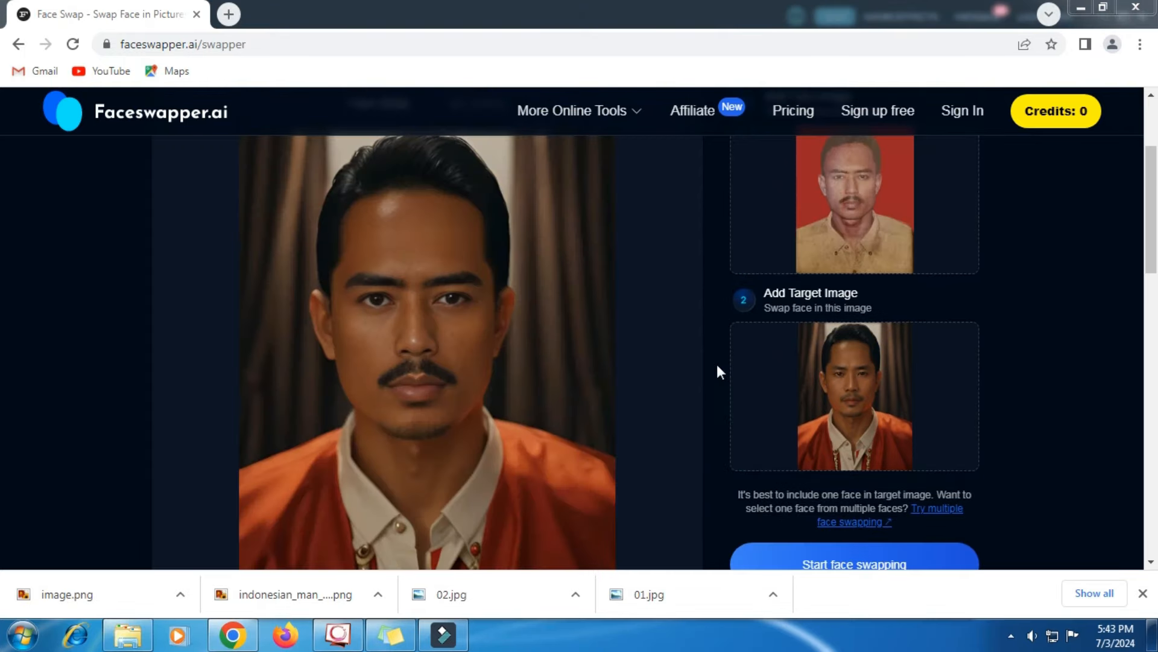
click(717, 364)
scroll(716, 364, down, 1)
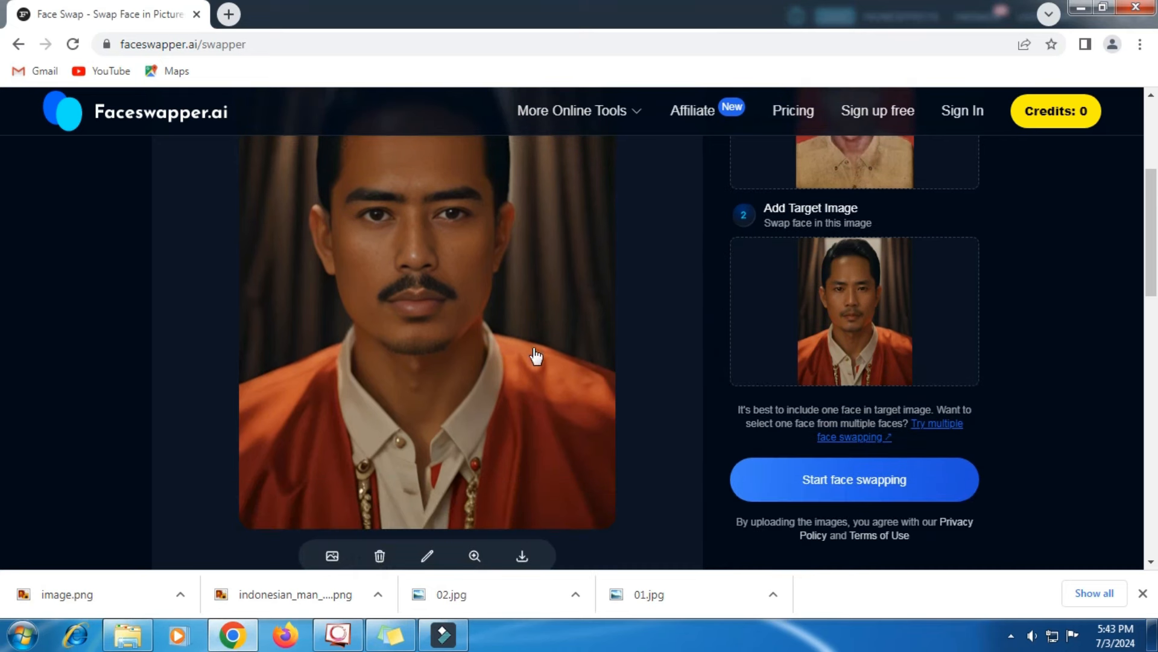
scroll(631, 470, down, 1)
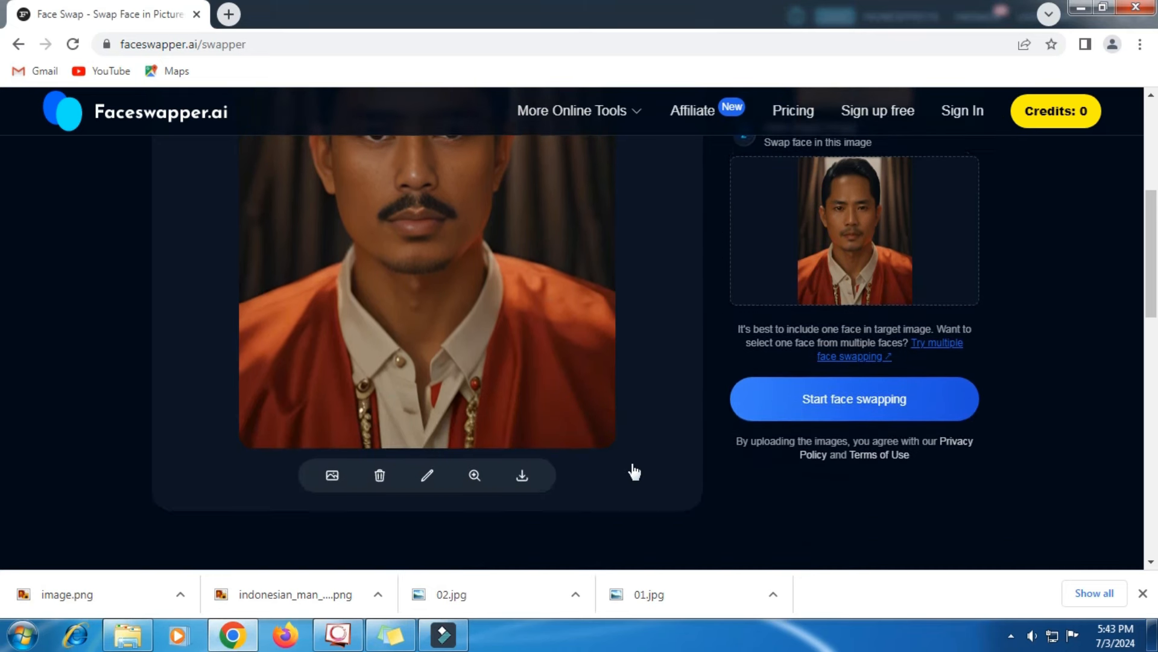
click(517, 471)
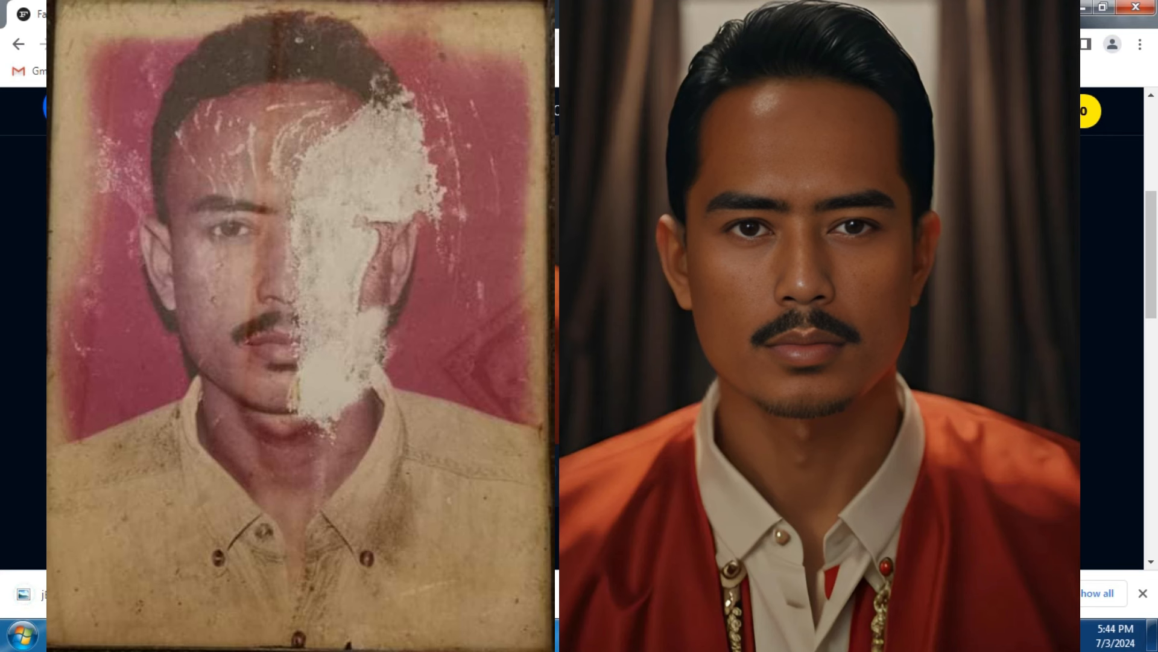